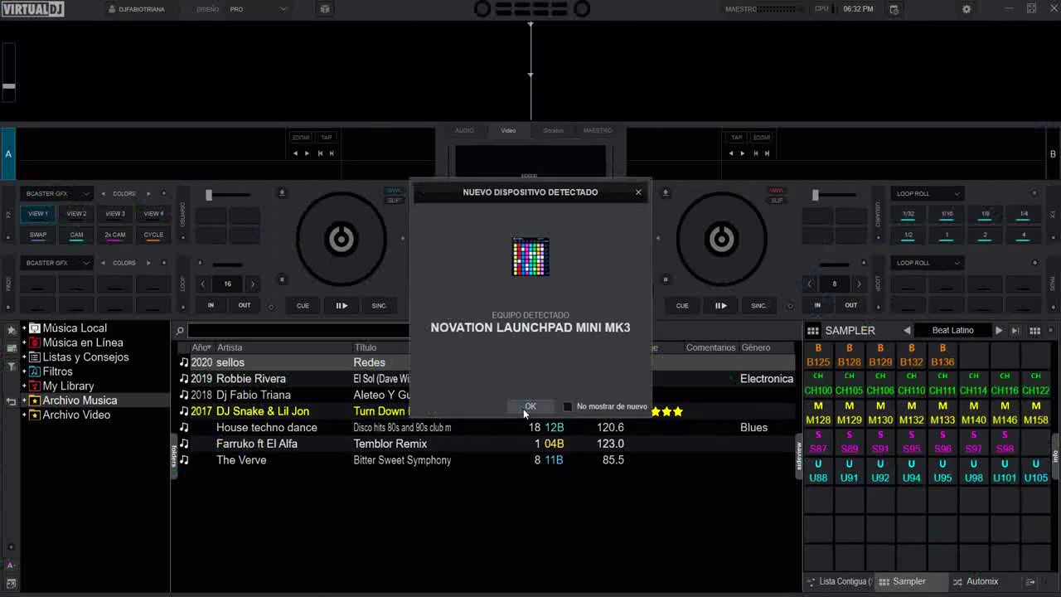
# Step: Accept the detected Novation Launchpad Mini MK3 and the EQModerno equalizer mode, and show the audio mixer
pyautogui.click(535, 407)
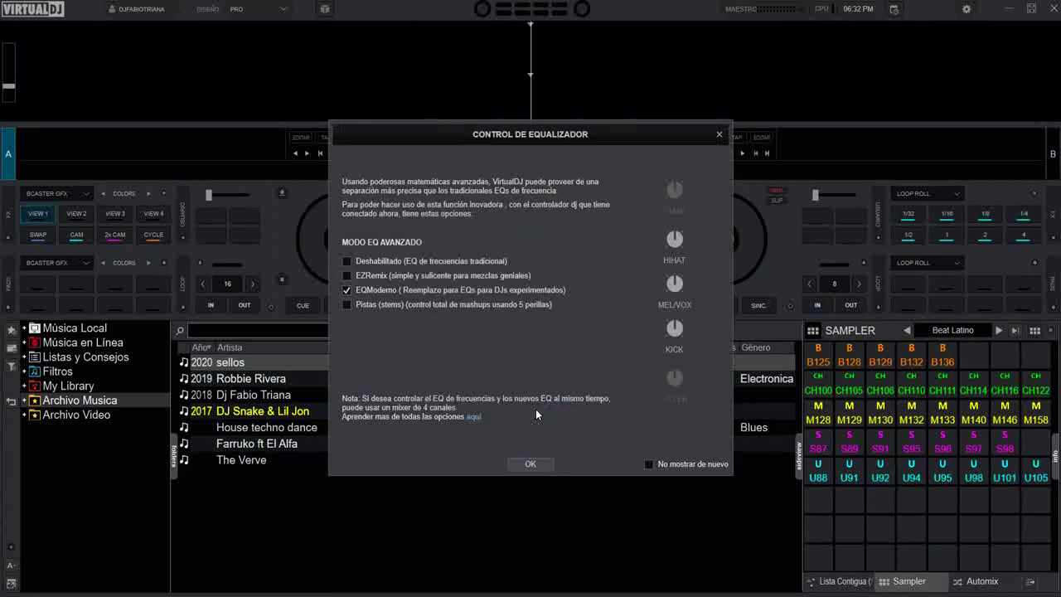
pyautogui.click(527, 462)
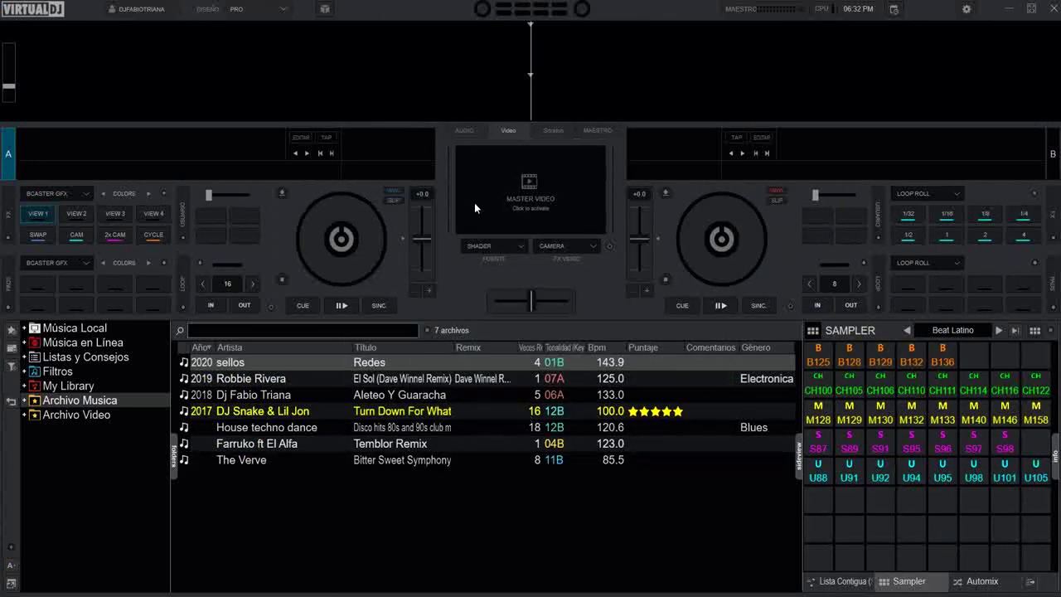
pyautogui.click(465, 132)
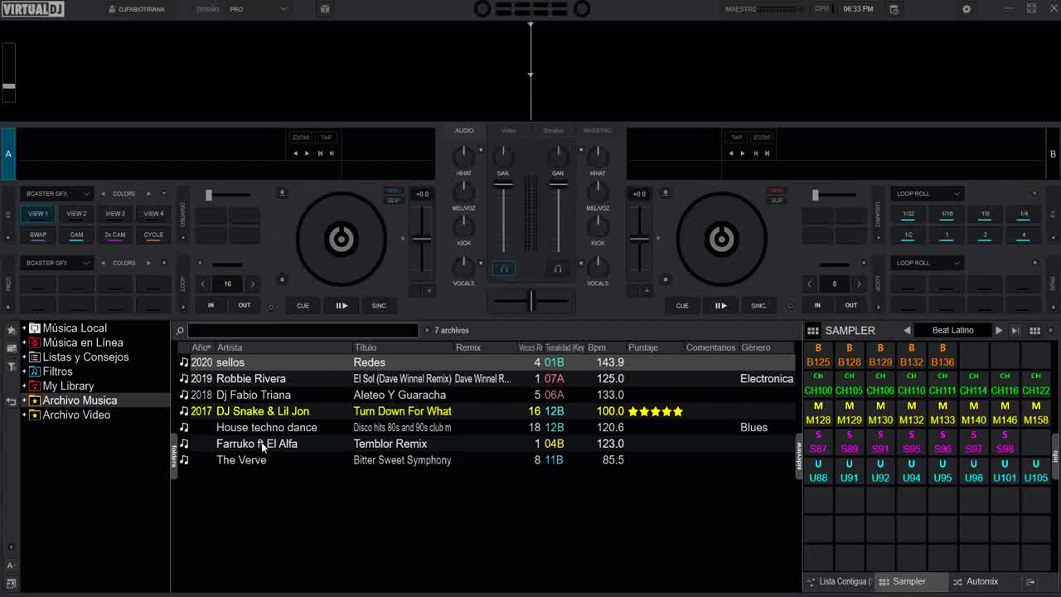
# Step: Load Temblor Remix onto deck A and set up the deck with its effect slots and the STEMS pads
pyautogui.moveTo(262, 441); pyautogui.dragTo(353, 262)
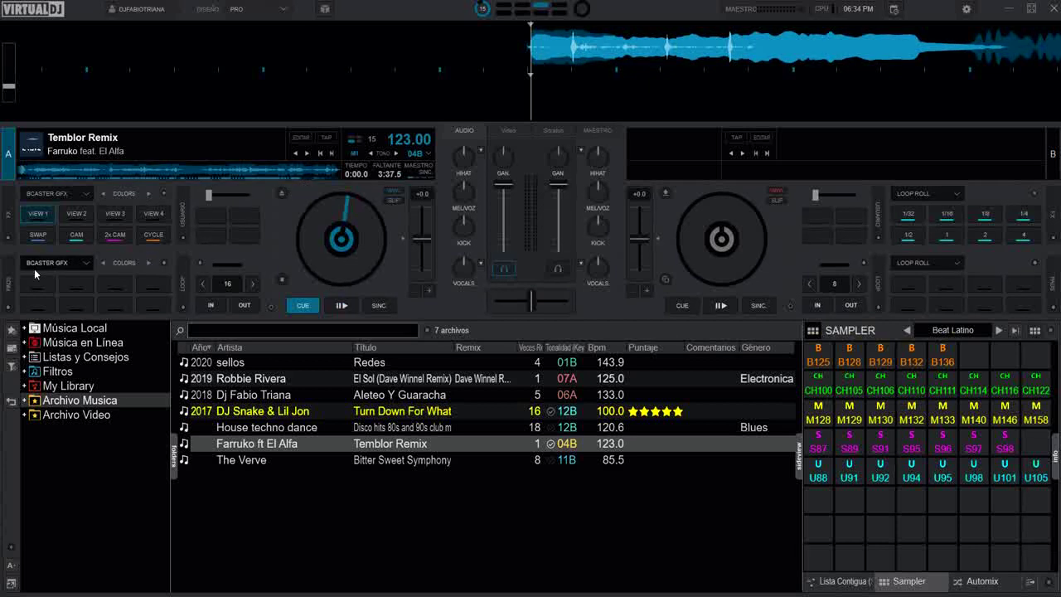
pyautogui.click(8, 224)
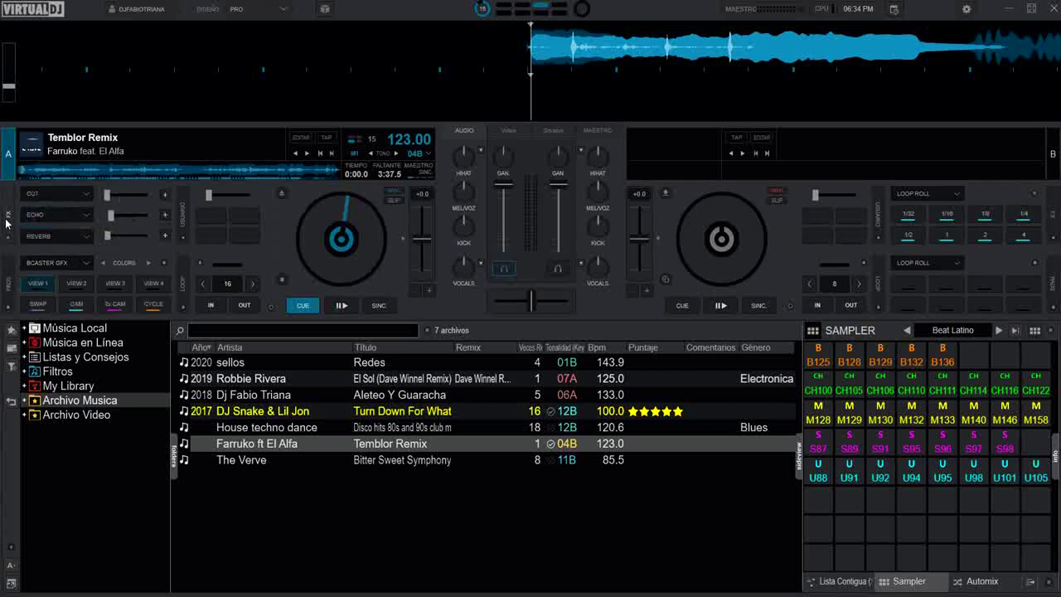
pyautogui.click(84, 264)
pyautogui.click(104, 294)
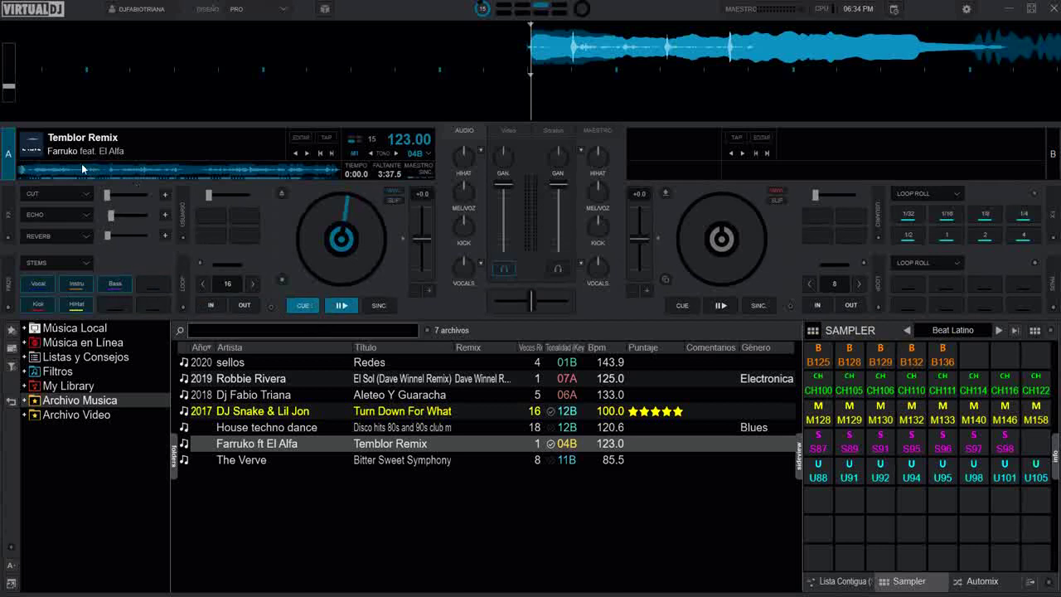
# Step: Move Temblor Remix back to about 0:05.7 and set the cue point there
pyautogui.click(28, 172)
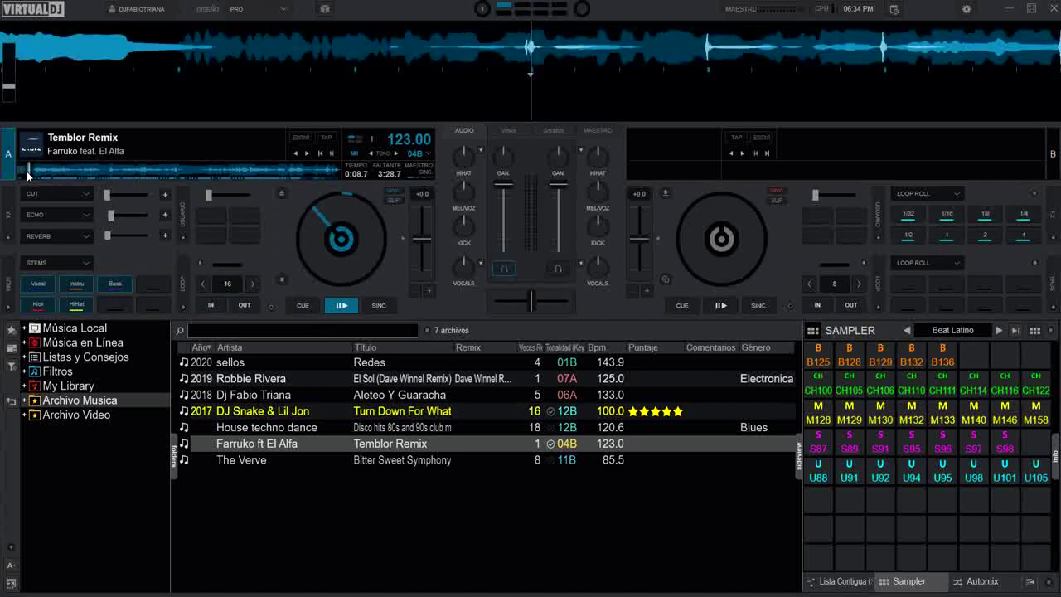
pyautogui.moveTo(621, 55); pyautogui.dragTo(649, 55)
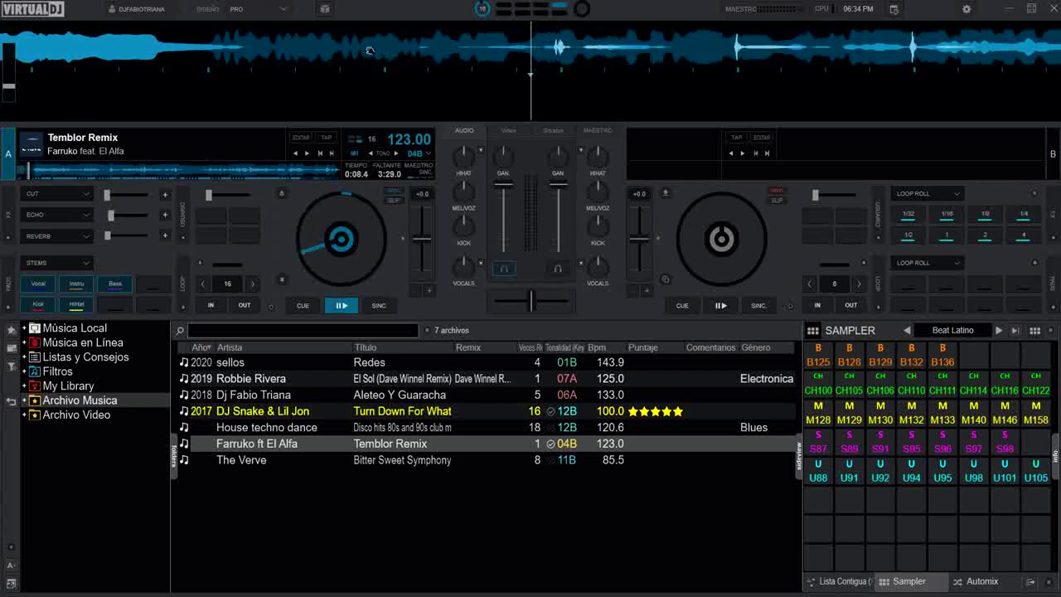
pyautogui.moveTo(369, 51); pyautogui.dragTo(606, 55)
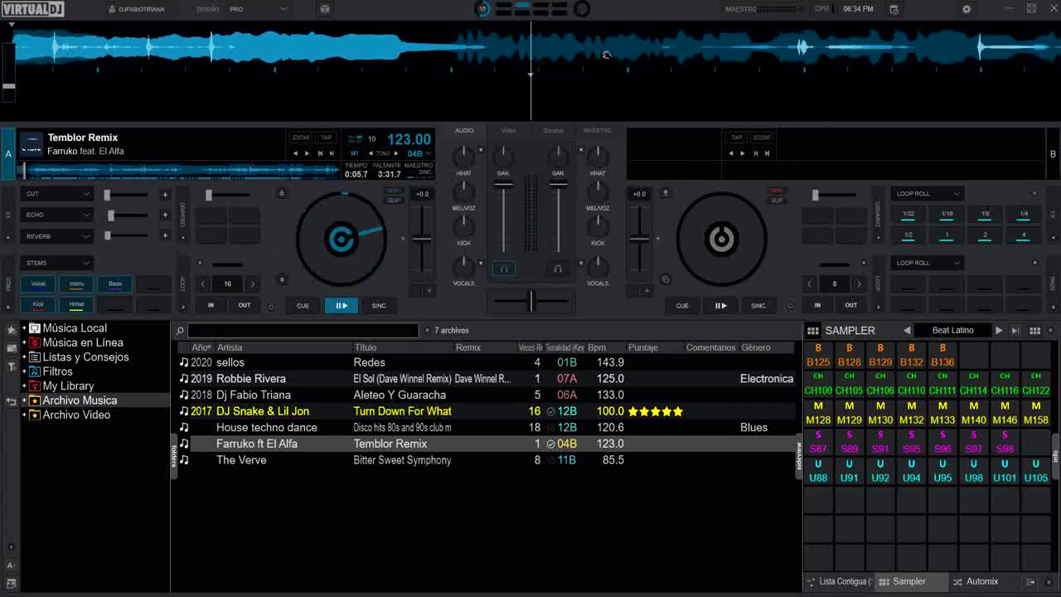
pyautogui.click(302, 306)
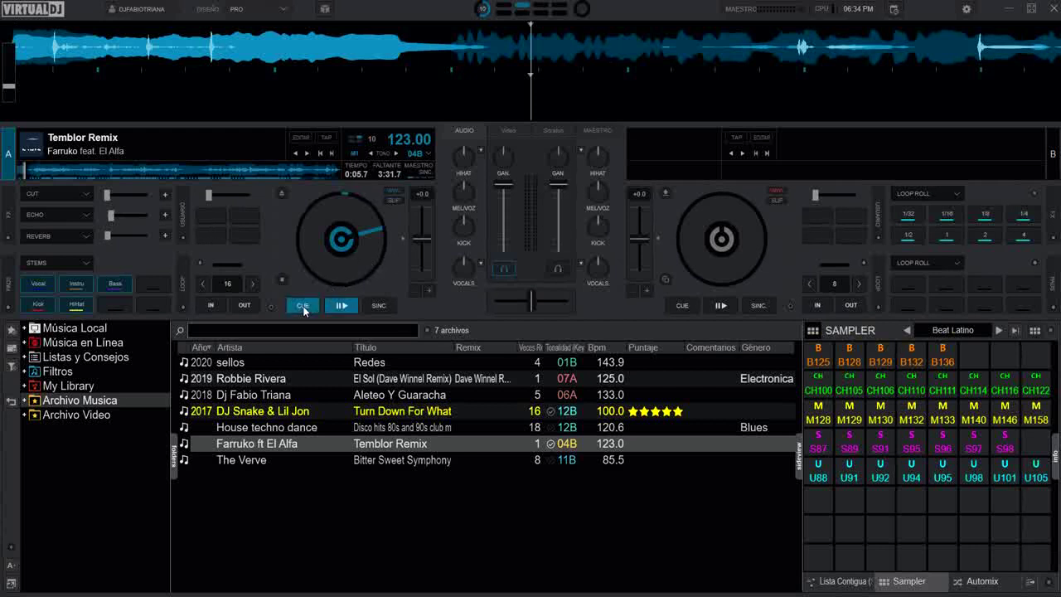
# Step: Play Temblor Remix from the cue point with the vocal stem on and with it muted, returning to the cue
pyautogui.click(346, 307)
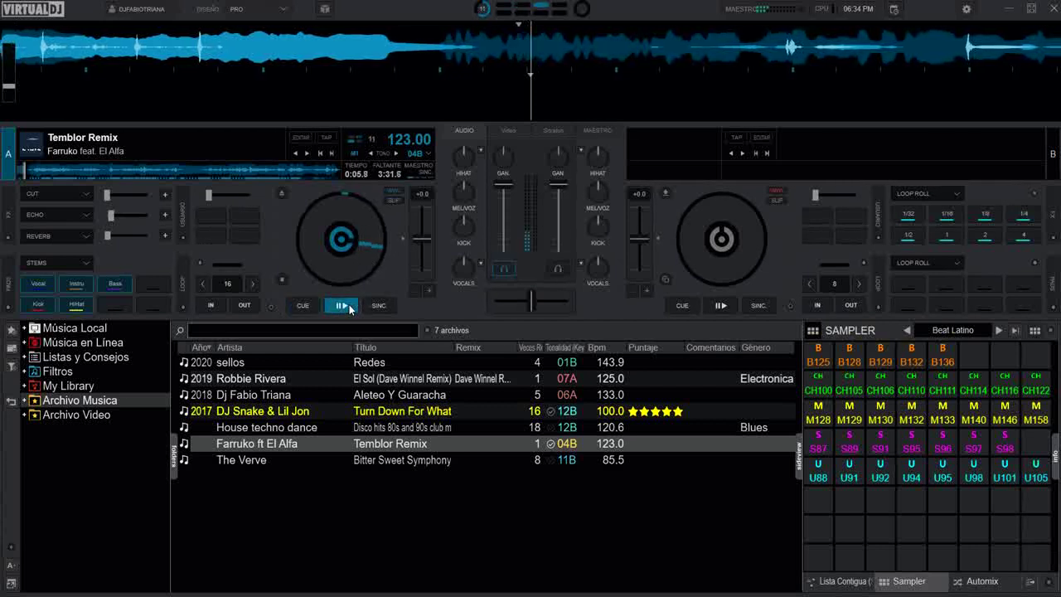
pyautogui.click(305, 308)
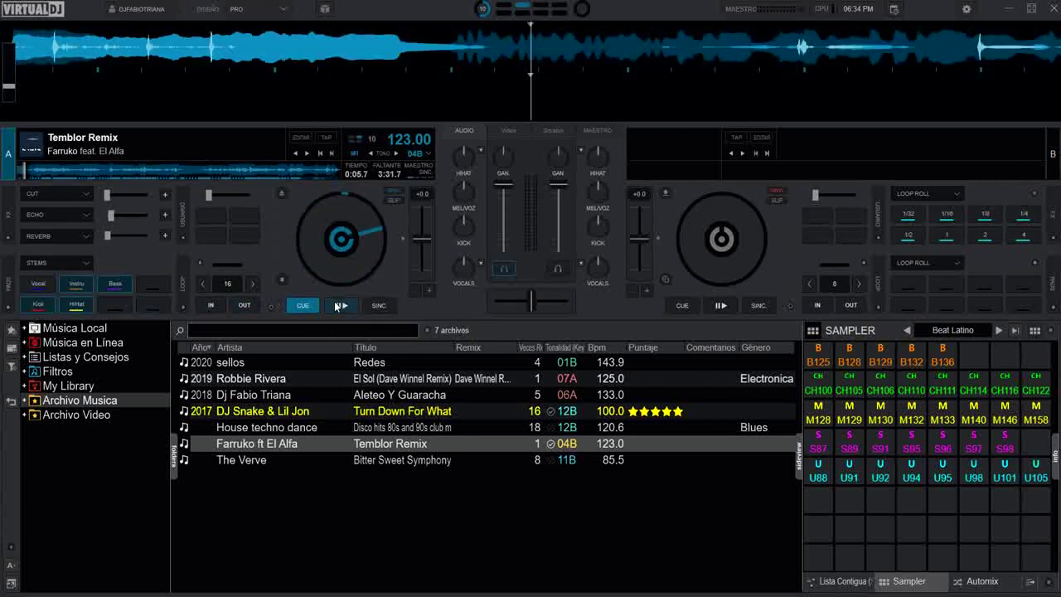
pyautogui.click(338, 306)
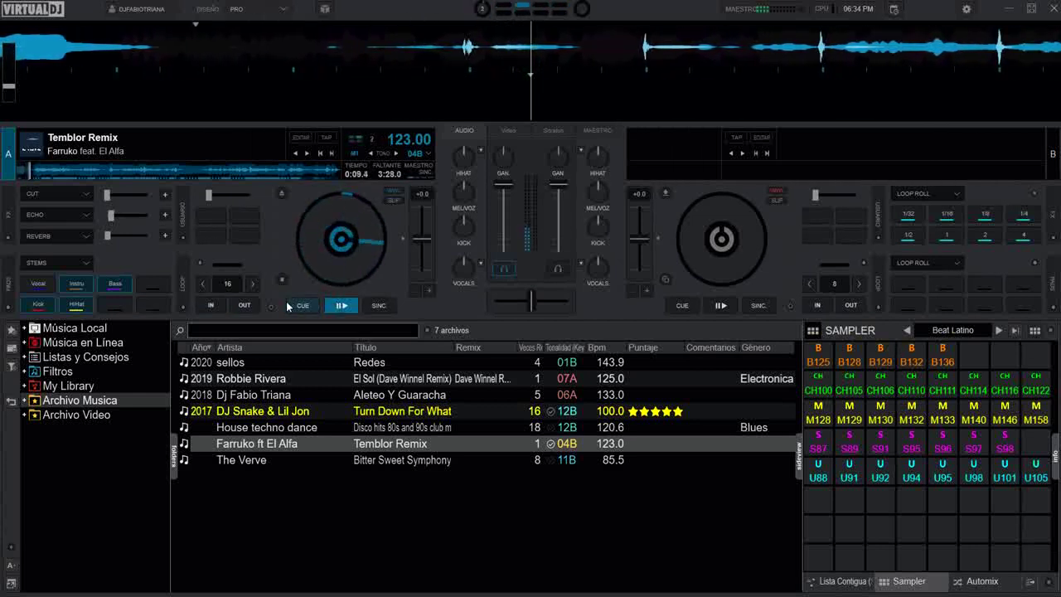
pyautogui.click(300, 306)
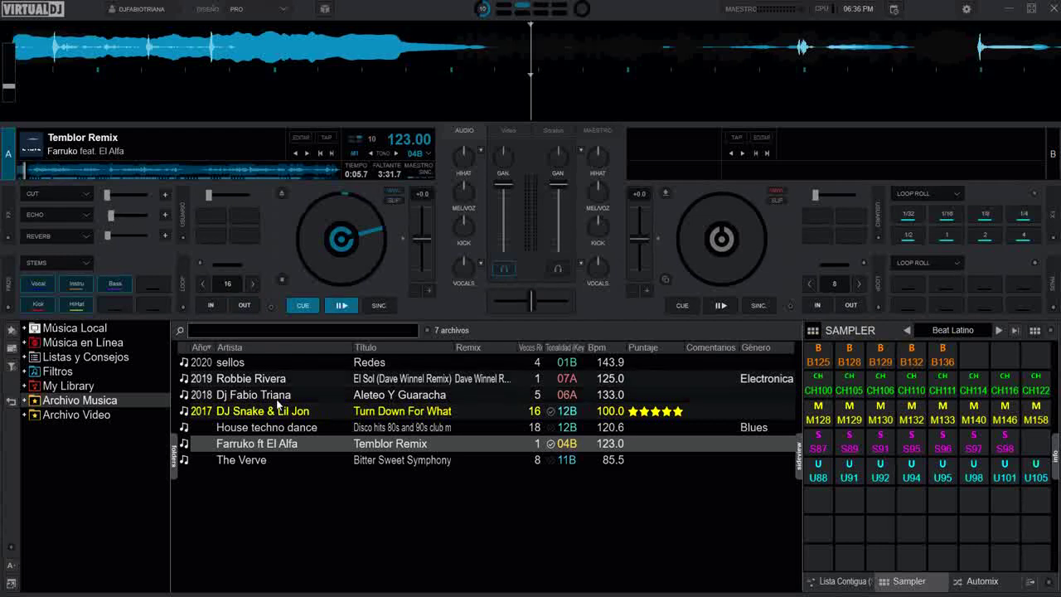
# Step: Open the points of interest editor for Temblor Remix, set the track position to about 0:04.8, and move the editor off deck A
pyautogui.click(29, 140)
pyautogui.click(67, 167)
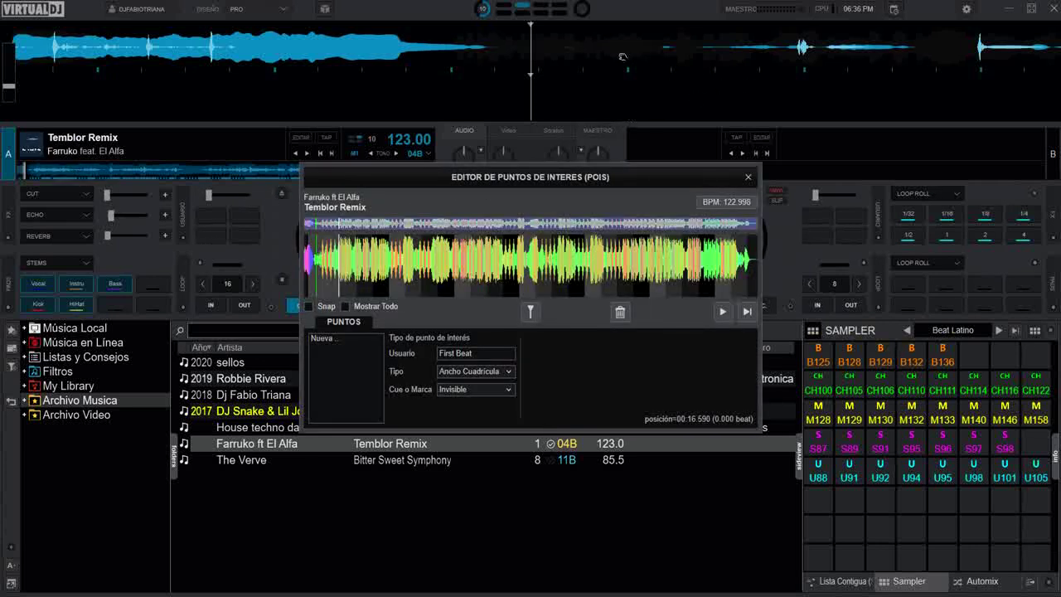
pyautogui.moveTo(608, 46); pyautogui.dragTo(686, 62)
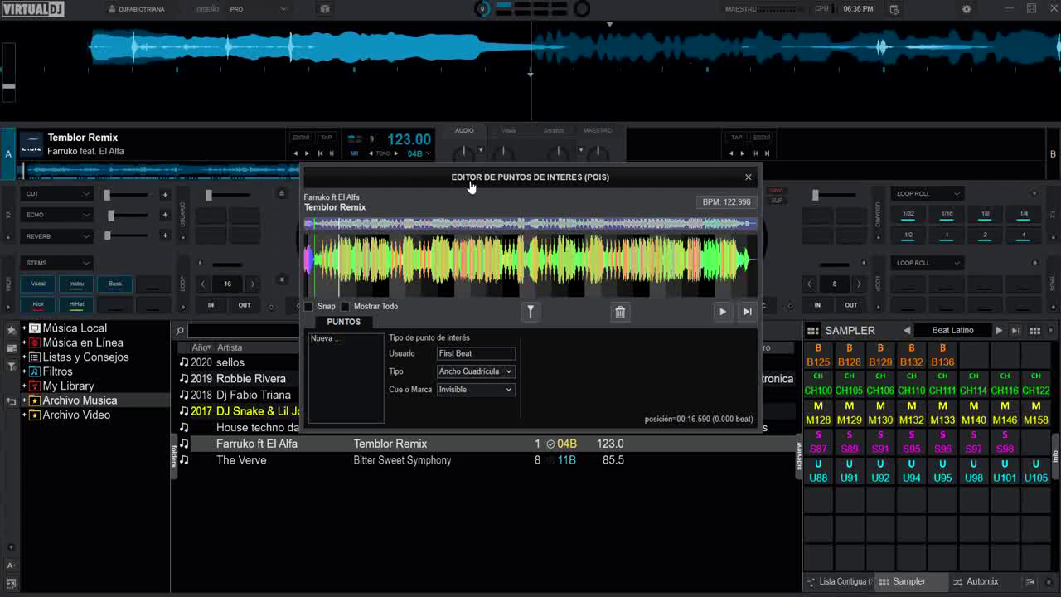
pyautogui.moveTo(379, 189); pyautogui.dragTo(467, 188)
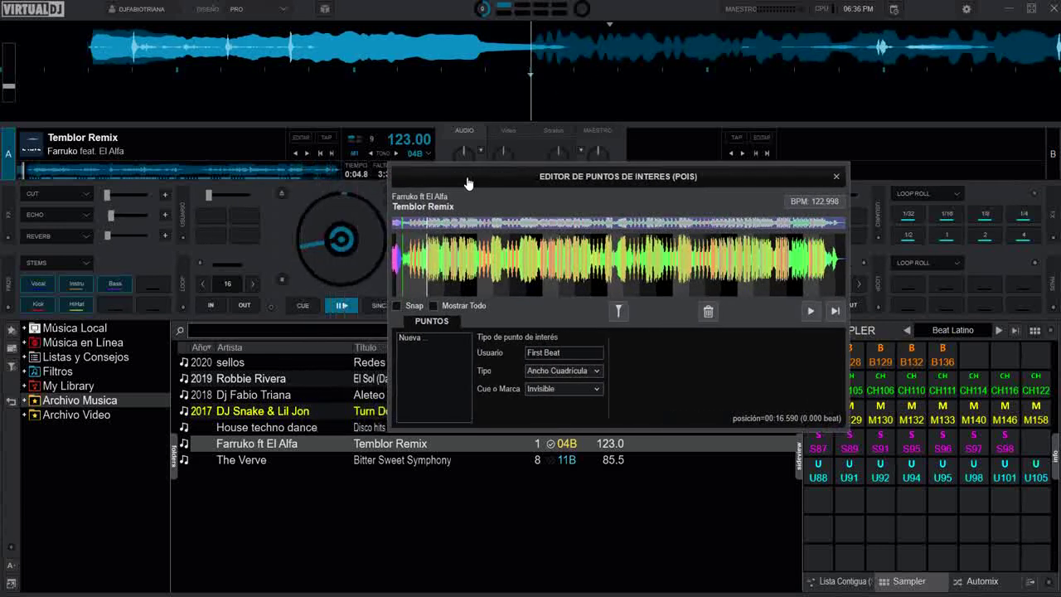
# Step: Add a new point of interest at the current track position and name it "voz off"
pyautogui.click(422, 337)
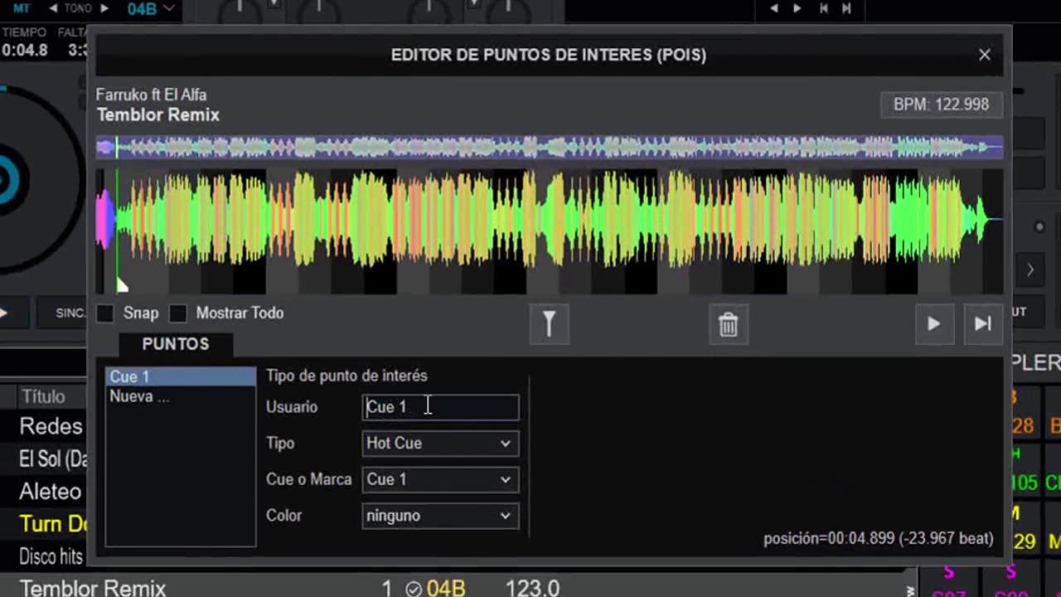
pyautogui.moveTo(429, 405); pyautogui.dragTo(338, 405)
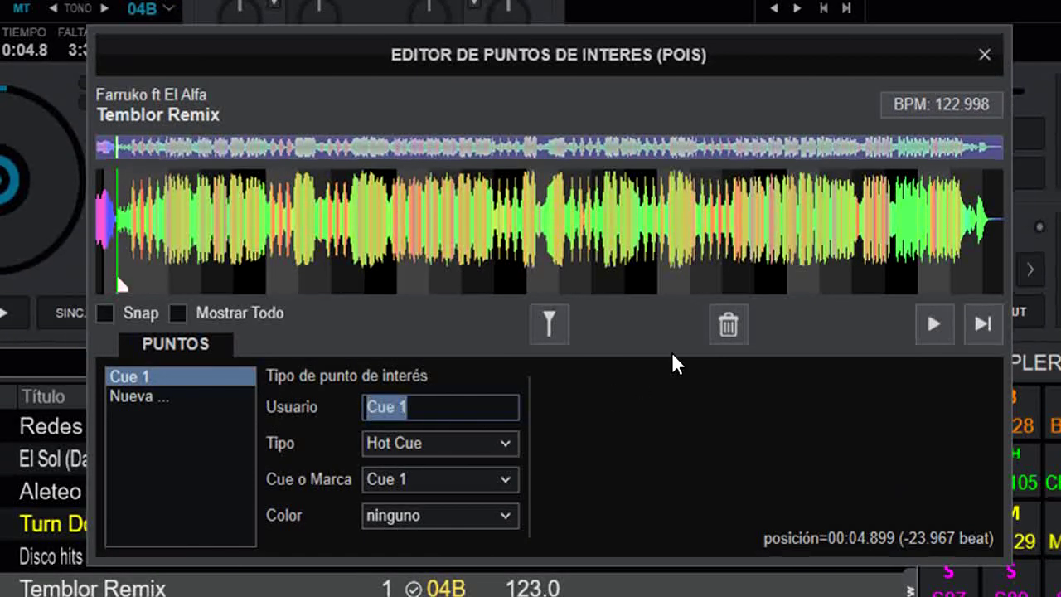
pyautogui.write('vo')
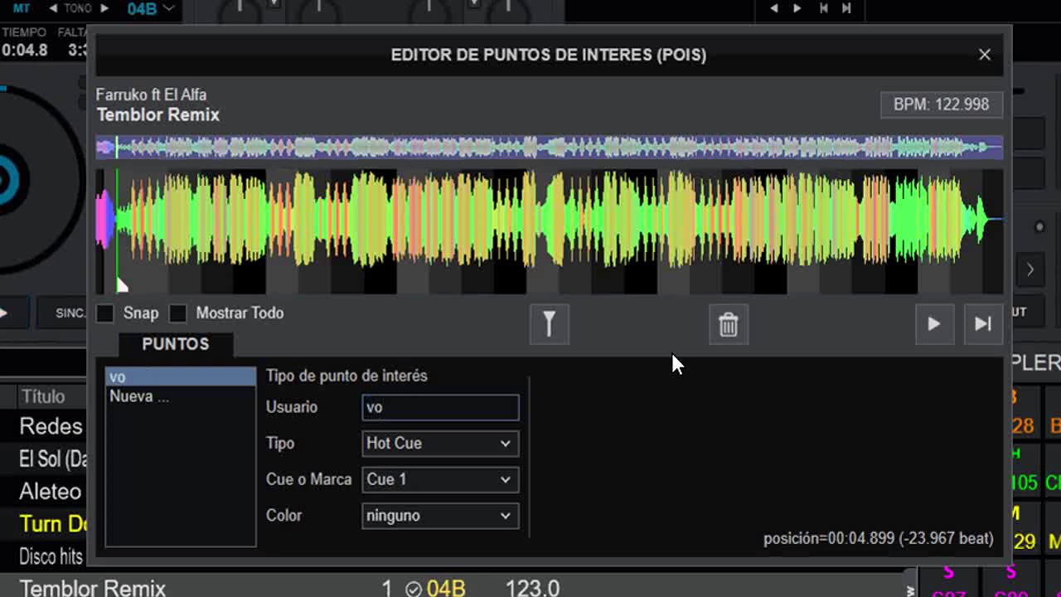
pyautogui.write('z off')
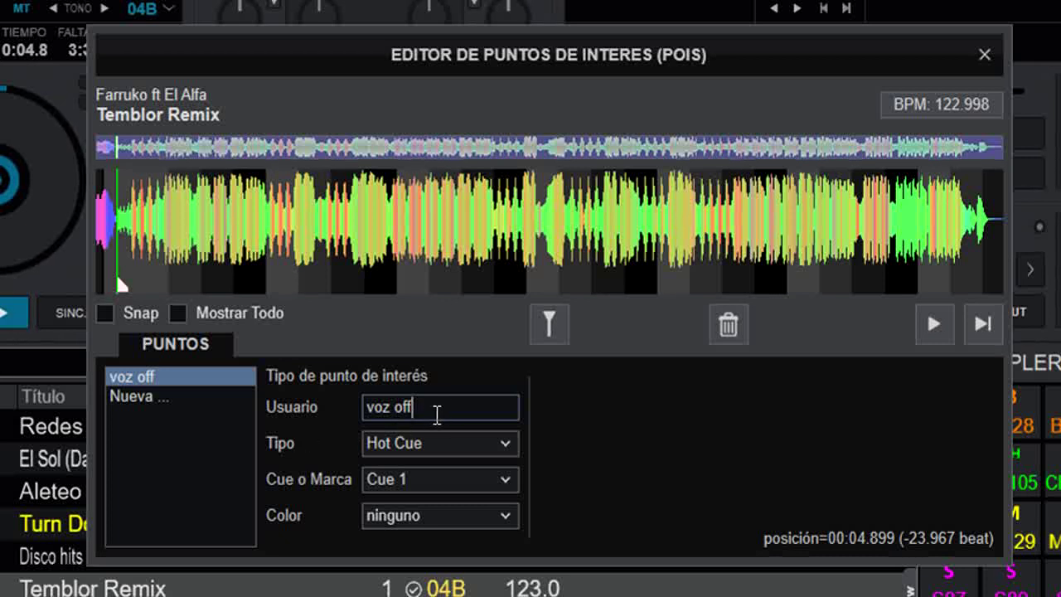
# Step: Set the voz off point's type to Acción and choose stem_pad from the equalizer category as its macro
pyautogui.click(494, 446)
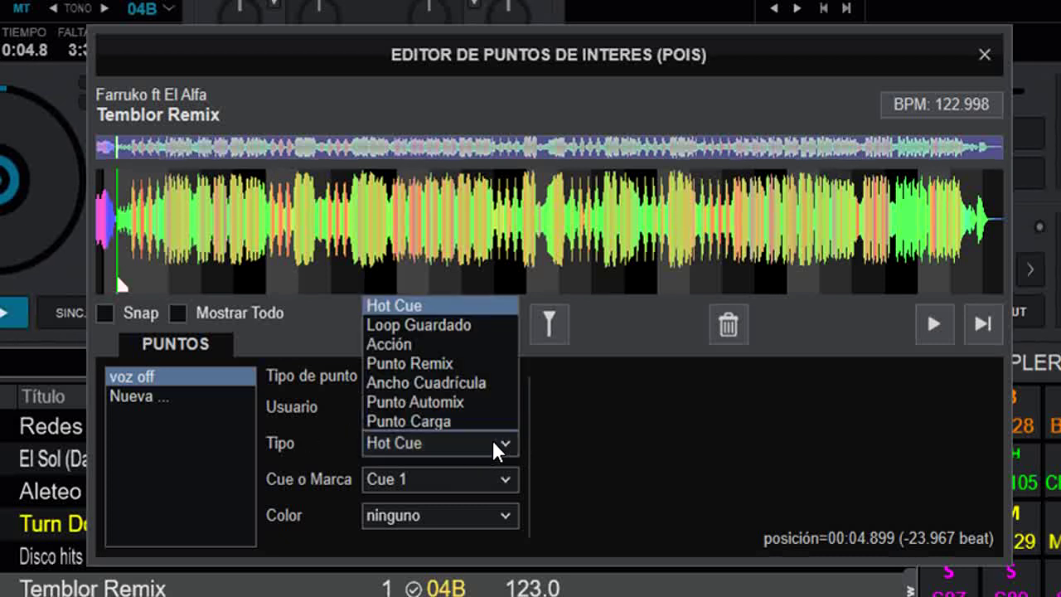
pyautogui.click(405, 344)
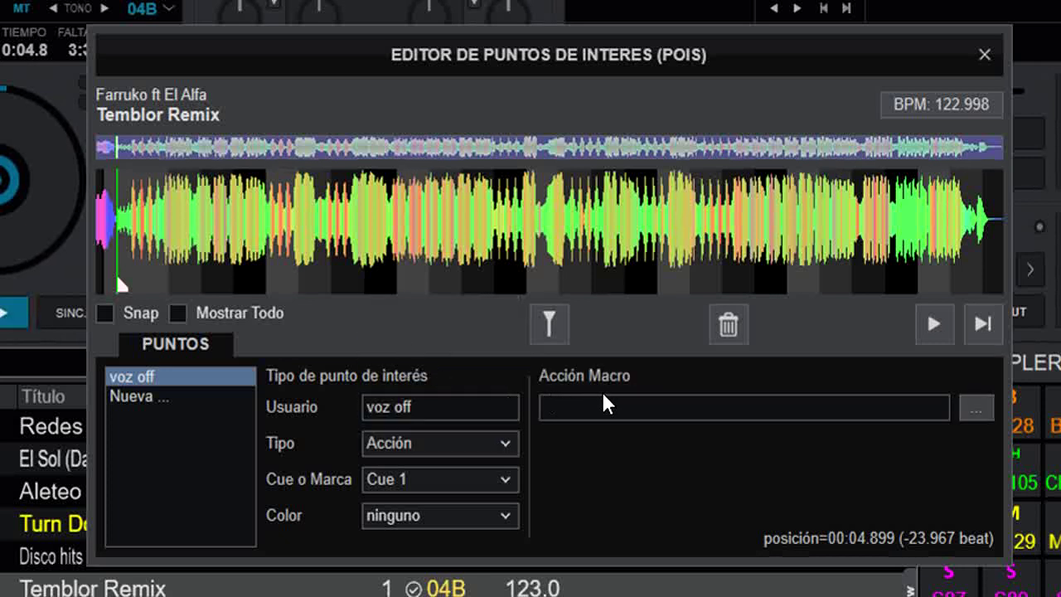
pyautogui.click(975, 408)
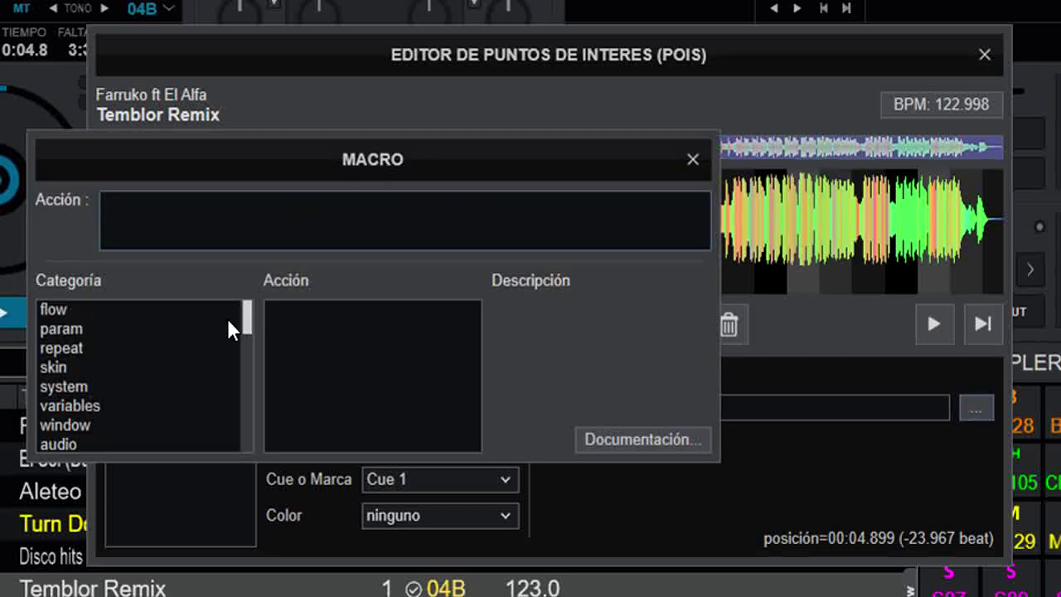
pyautogui.moveTo(251, 312); pyautogui.dragTo(252, 388)
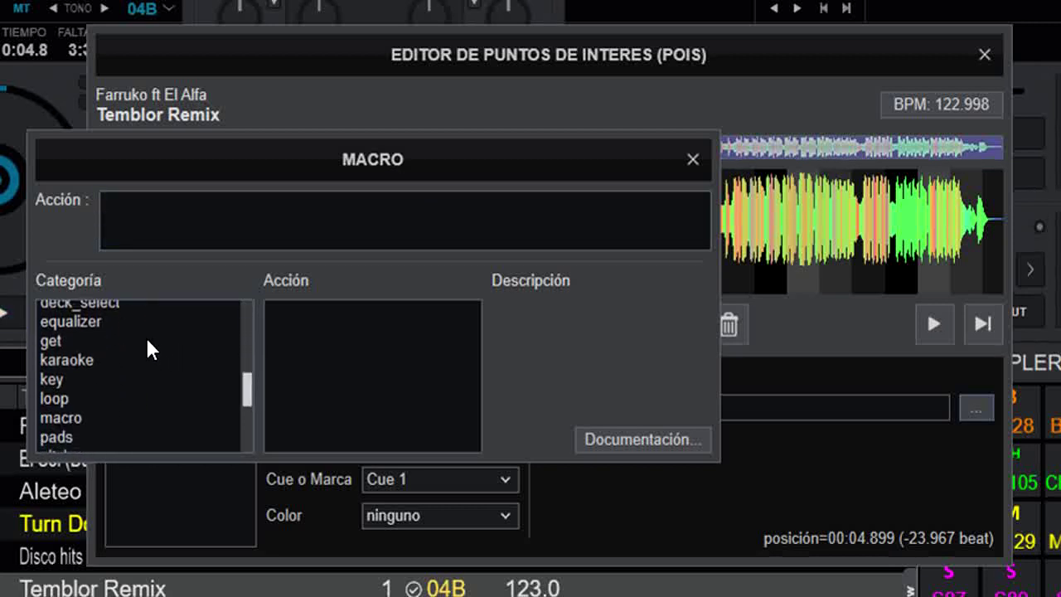
pyautogui.click(88, 322)
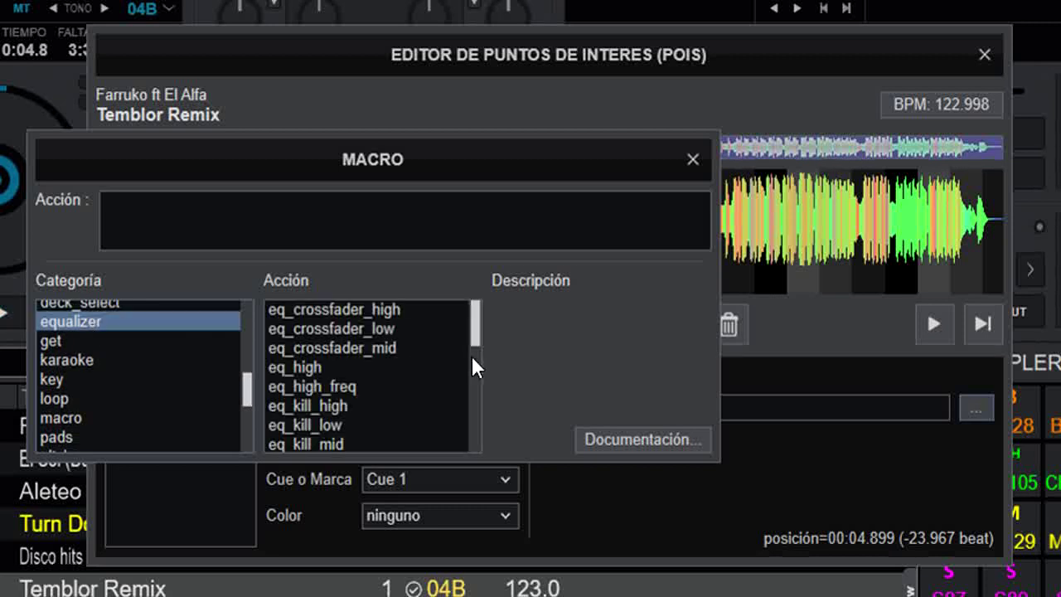
pyautogui.moveTo(475, 315); pyautogui.dragTo(475, 444)
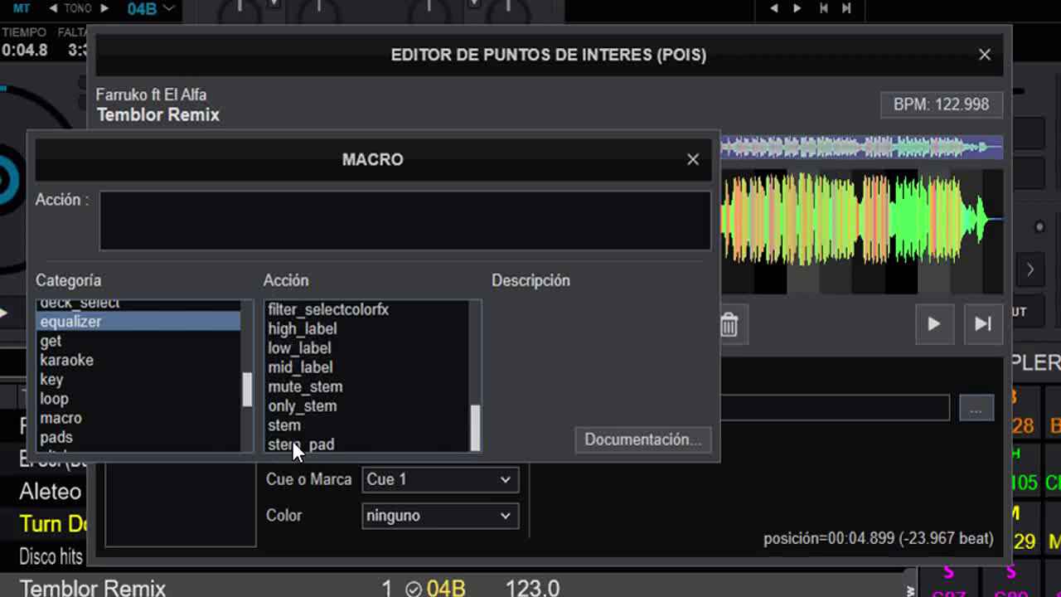
pyautogui.click(328, 443)
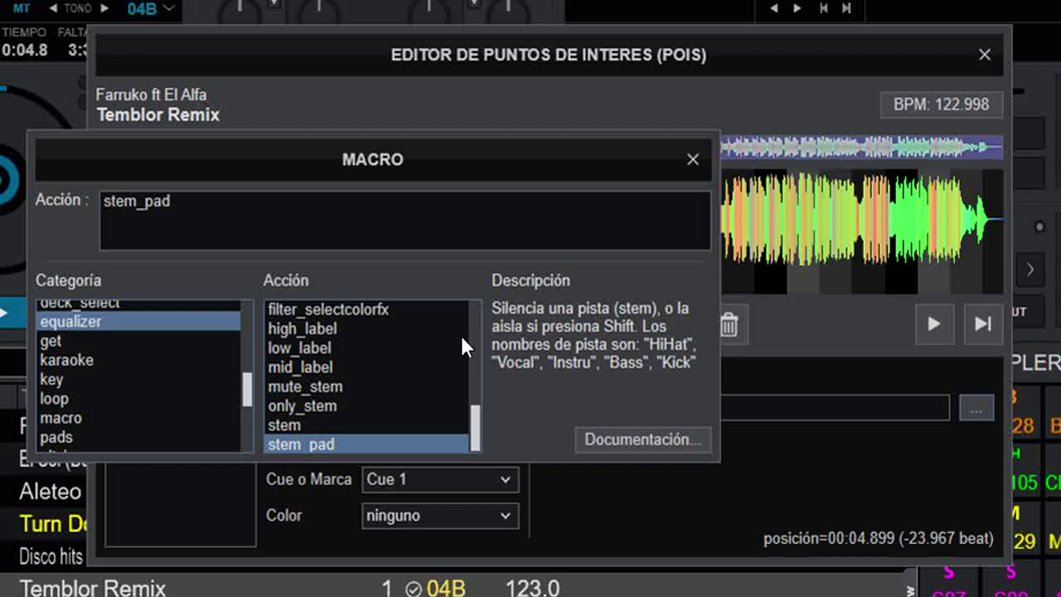
# Step: Complete the macro as stem_pad "Vocal" and close the macro editor
pyautogui.click(285, 212)
pyautogui.write('"Voc')
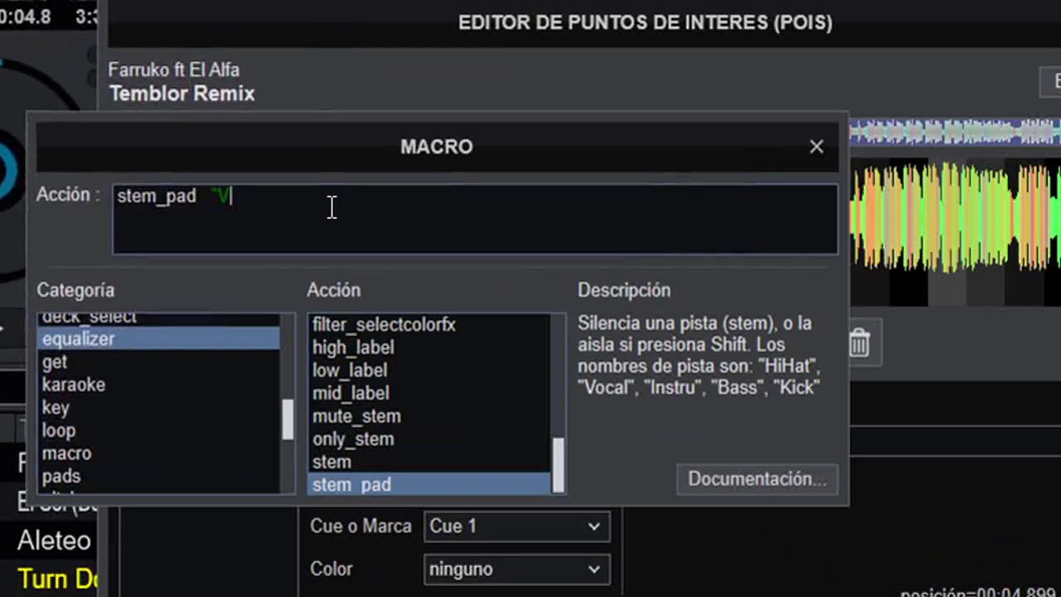
pyautogui.write('al')
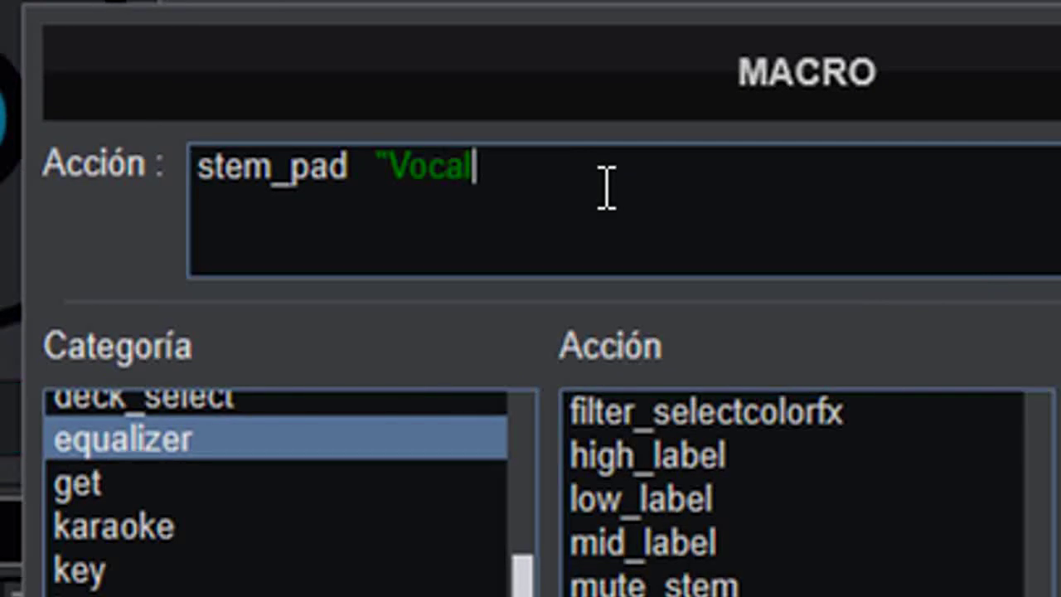
pyautogui.write('"')
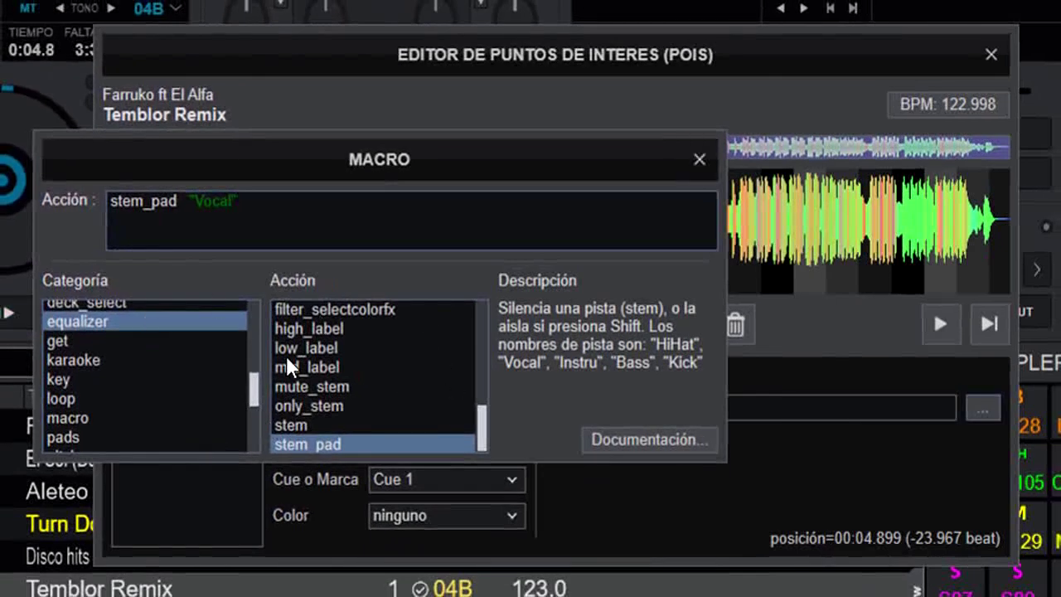
pyautogui.click(699, 158)
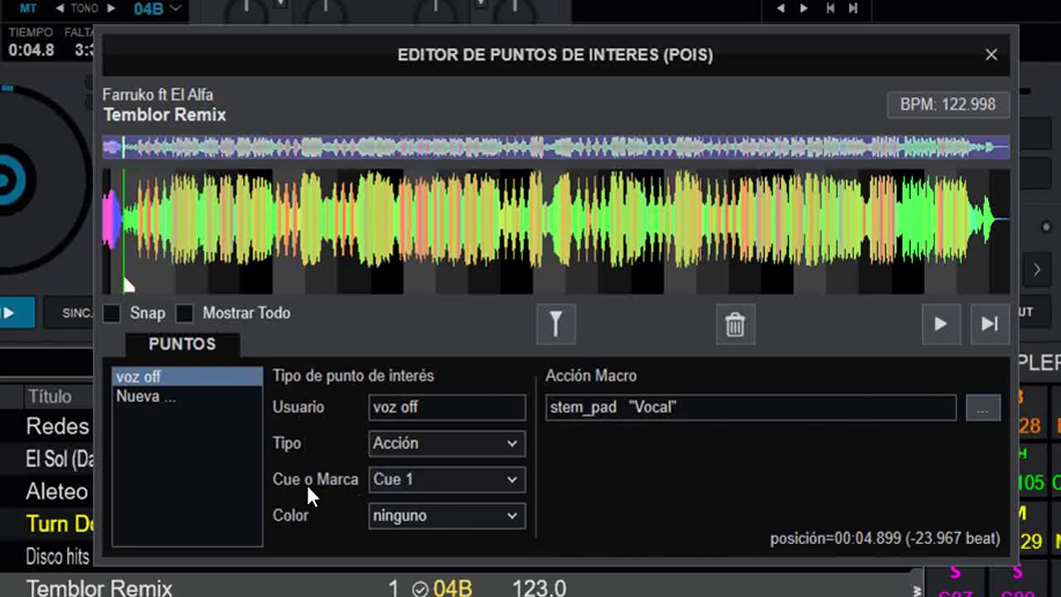
# Step: Set the voz off point's Cue o Marca option to Solo Marcar and close the points of interest editor
pyautogui.click(514, 480)
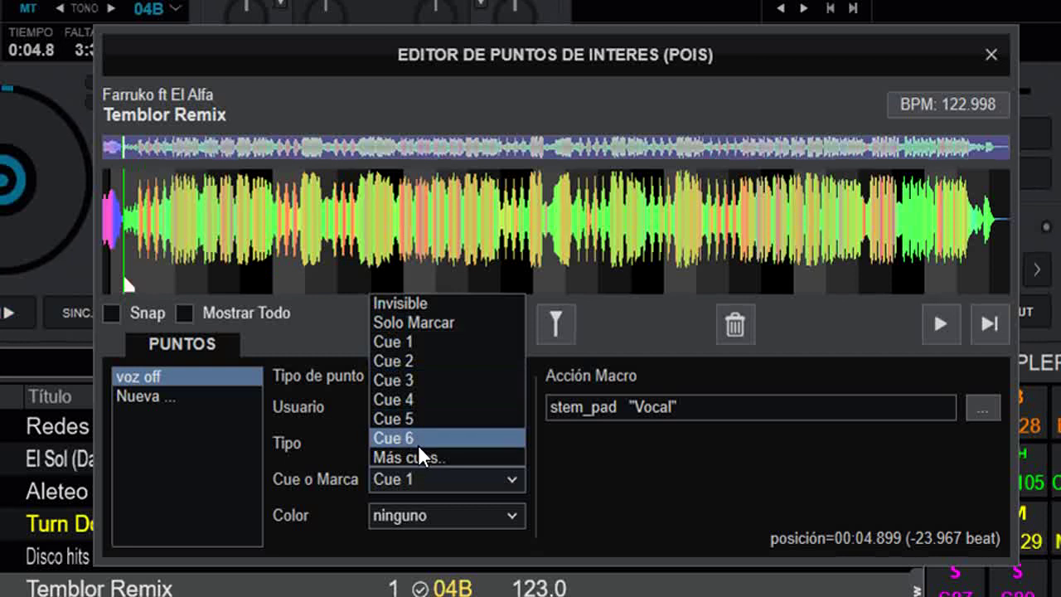
pyautogui.click(442, 322)
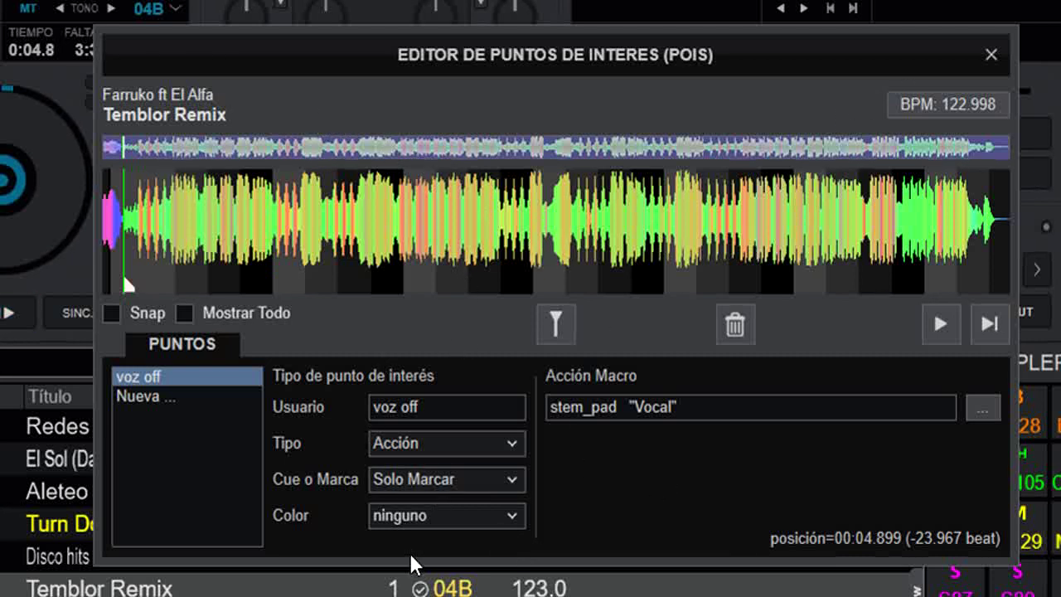
pyautogui.click(993, 52)
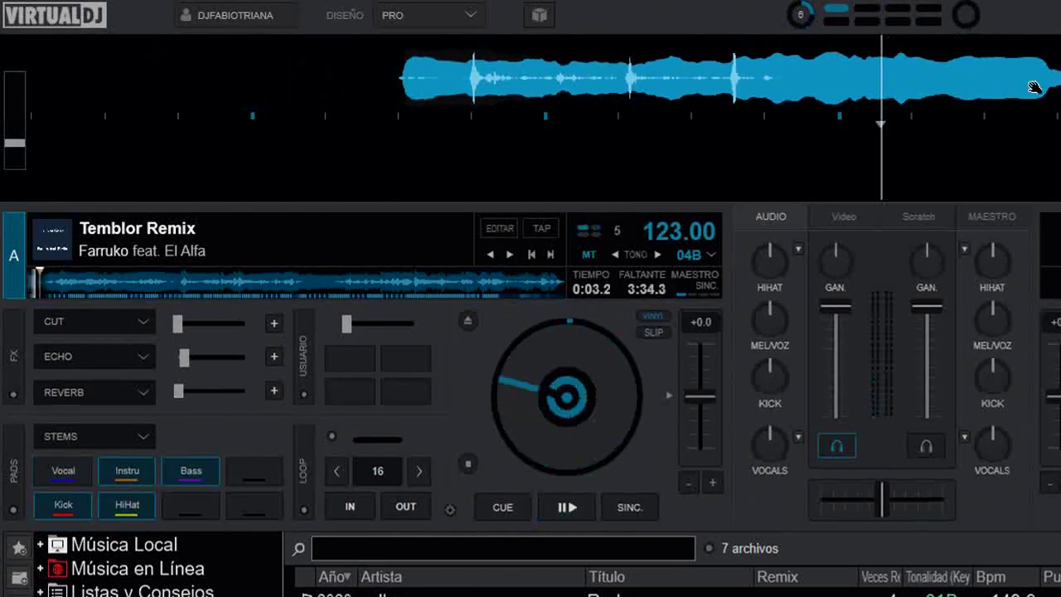
# Step: Re-enable the Vocal stem, rewind Temblor Remix to before the voz off marker, play through it to test the action, and return to the cue
pyautogui.click(63, 471)
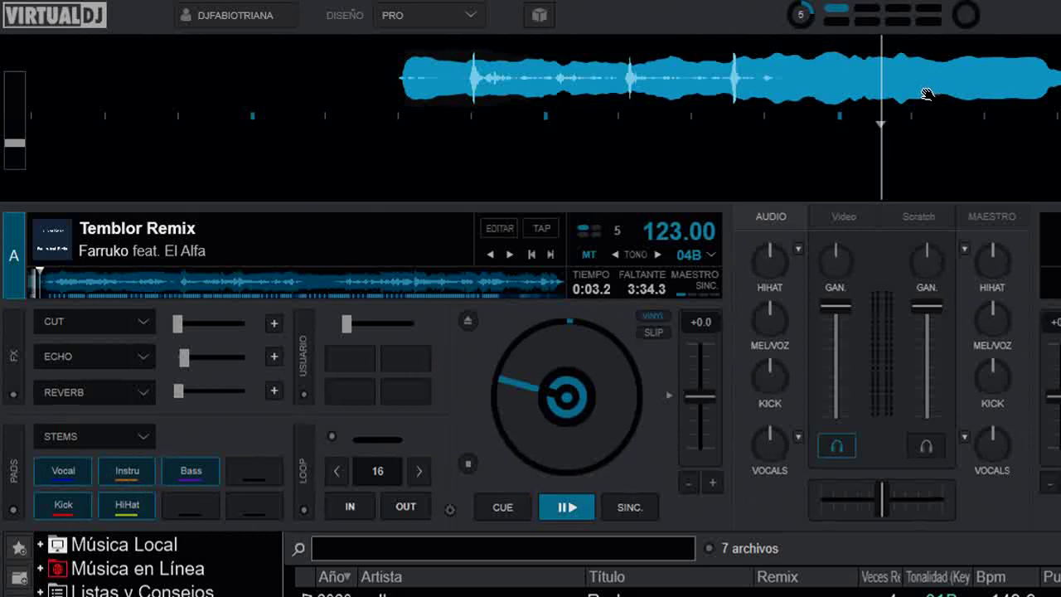
pyautogui.moveTo(924, 94); pyautogui.dragTo(977, 91)
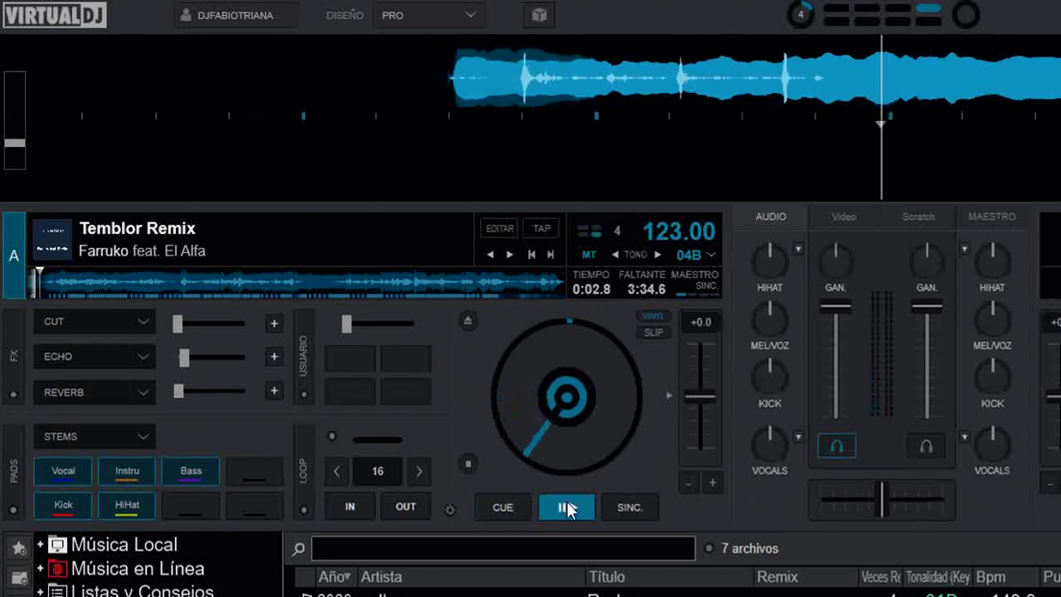
pyautogui.click(567, 508)
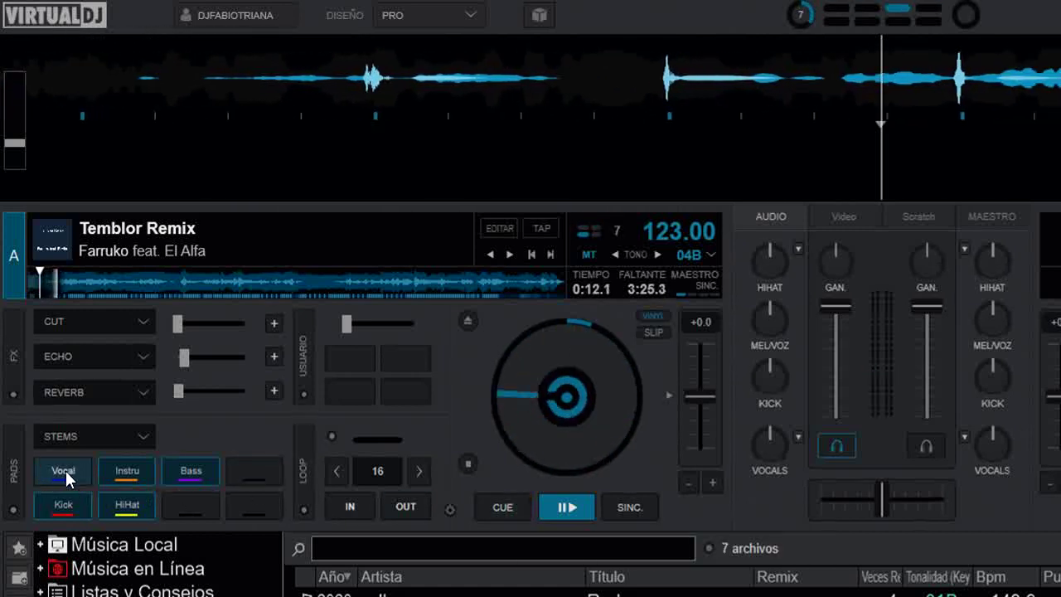
pyautogui.click(501, 512)
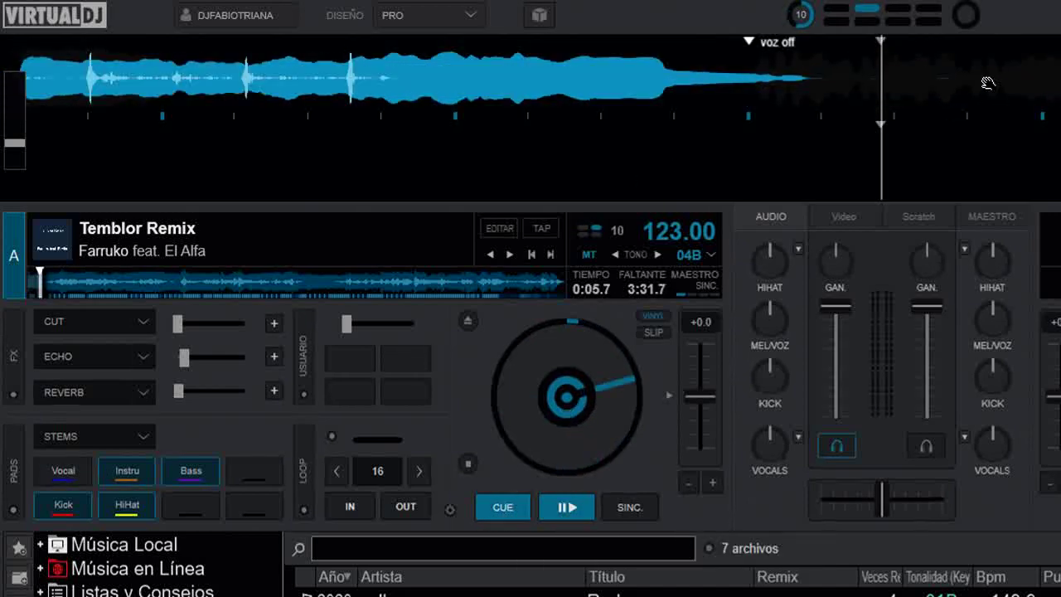
# Step: Position Temblor Remix at about 0:10.4 and add a new point of interest there named "voz on"
pyautogui.press('space')
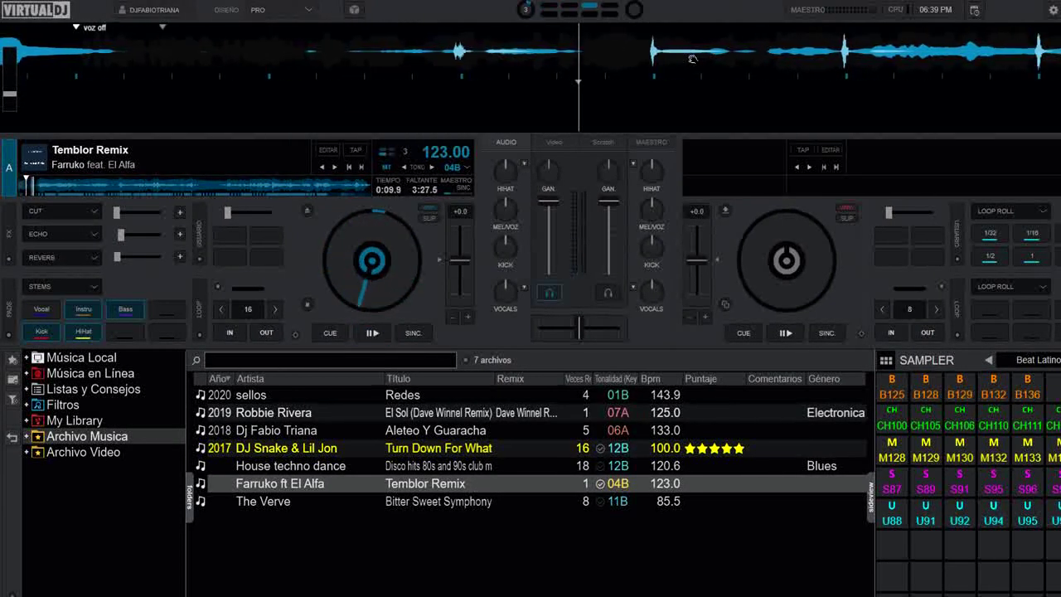
pyautogui.moveTo(637, 63); pyautogui.dragTo(653, 67)
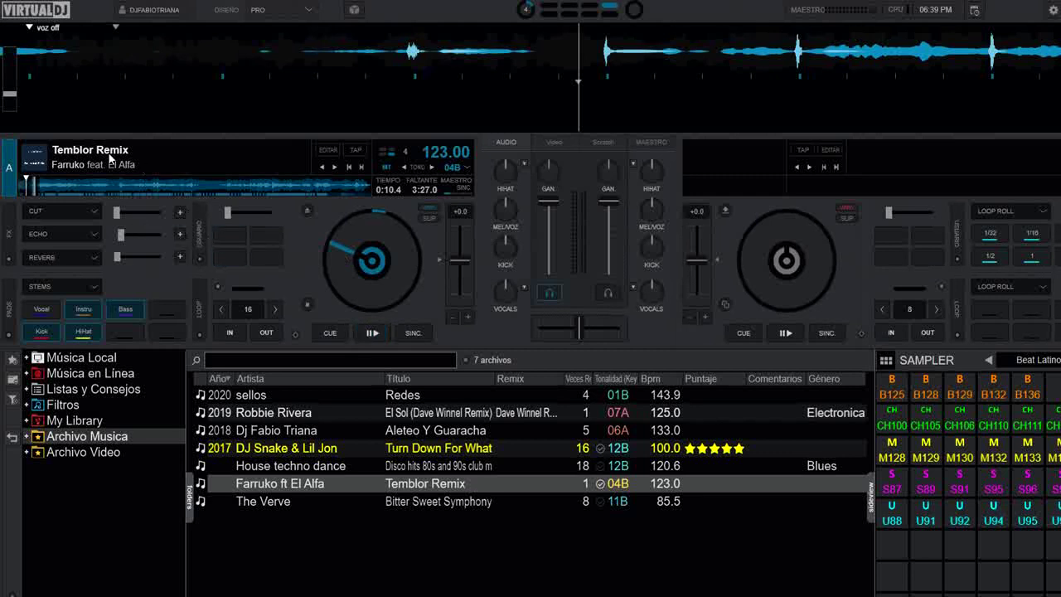
pyautogui.click(36, 160)
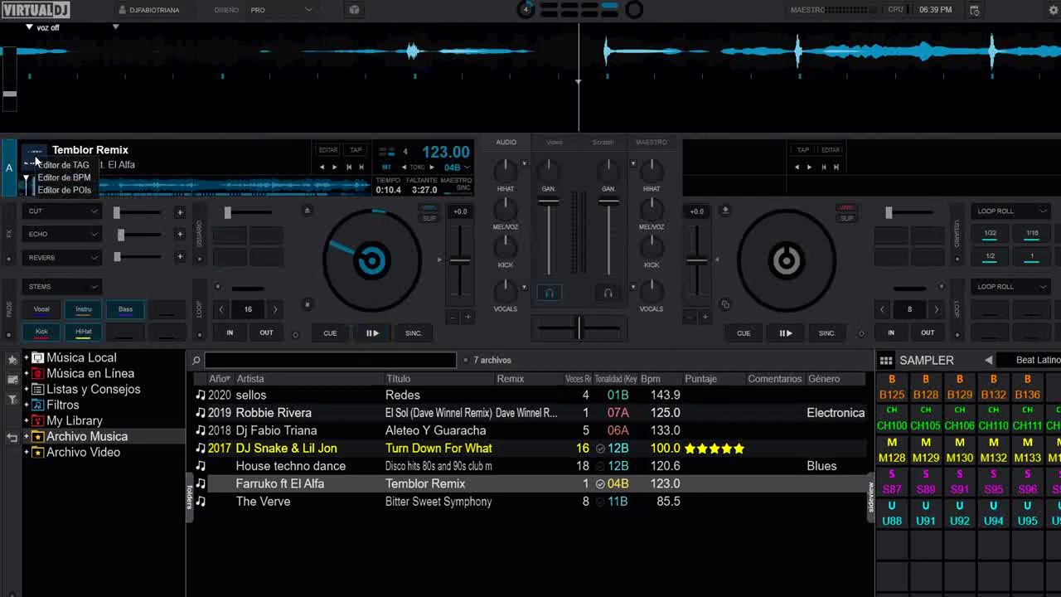
pyautogui.click(64, 190)
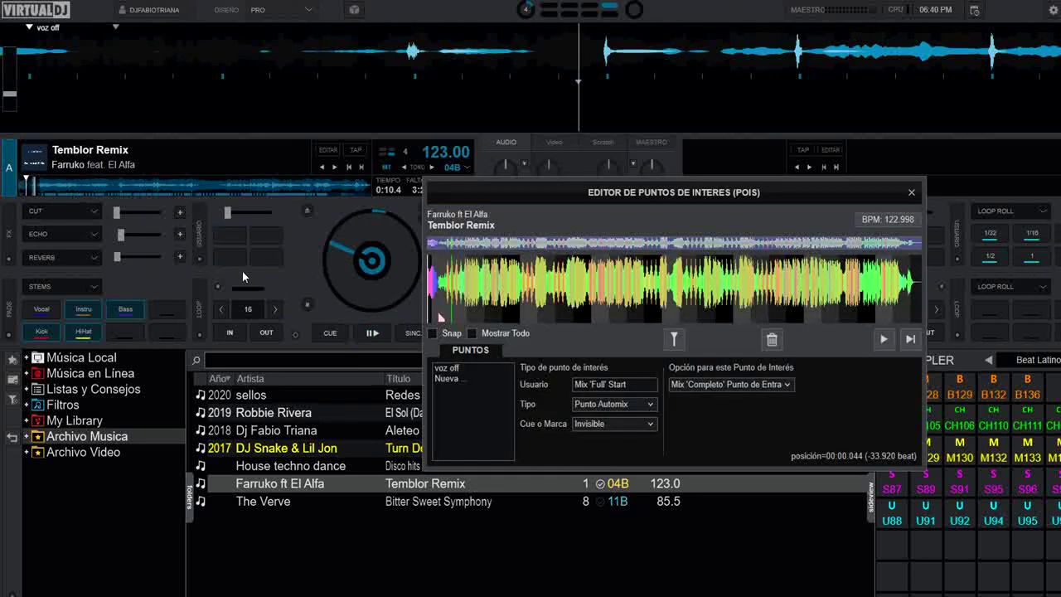
pyautogui.click(449, 379)
pyautogui.moveTo(622, 387); pyautogui.dragTo(521, 384)
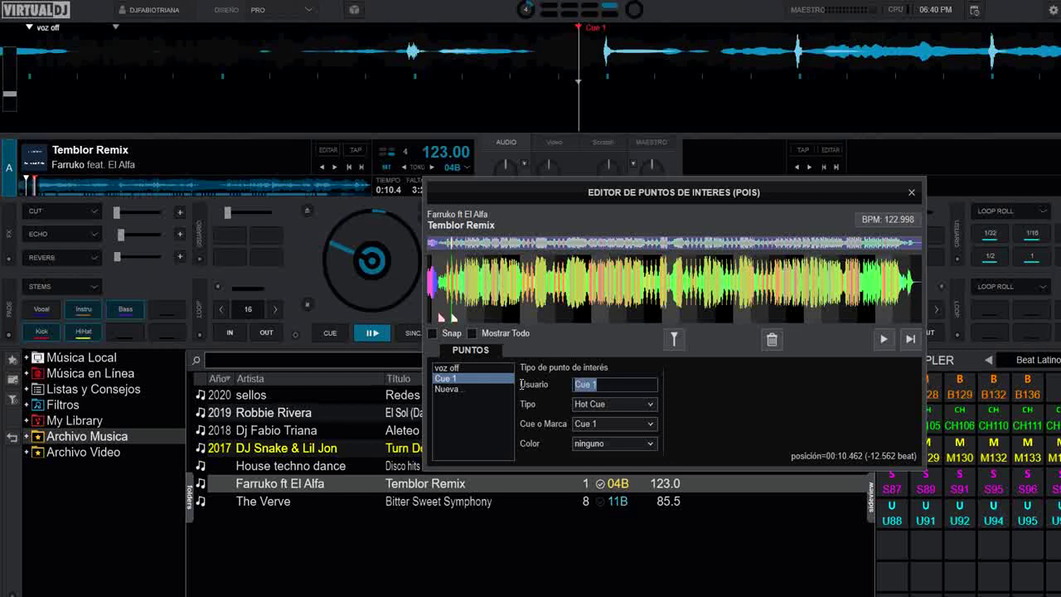
pyautogui.write('v o')
pyautogui.press('BackSpace')
pyautogui.write('oz on')
# Step: Set the voz on point's type to Acción and choose stem_pad from the equalizer category as its macro
pyautogui.click(621, 404)
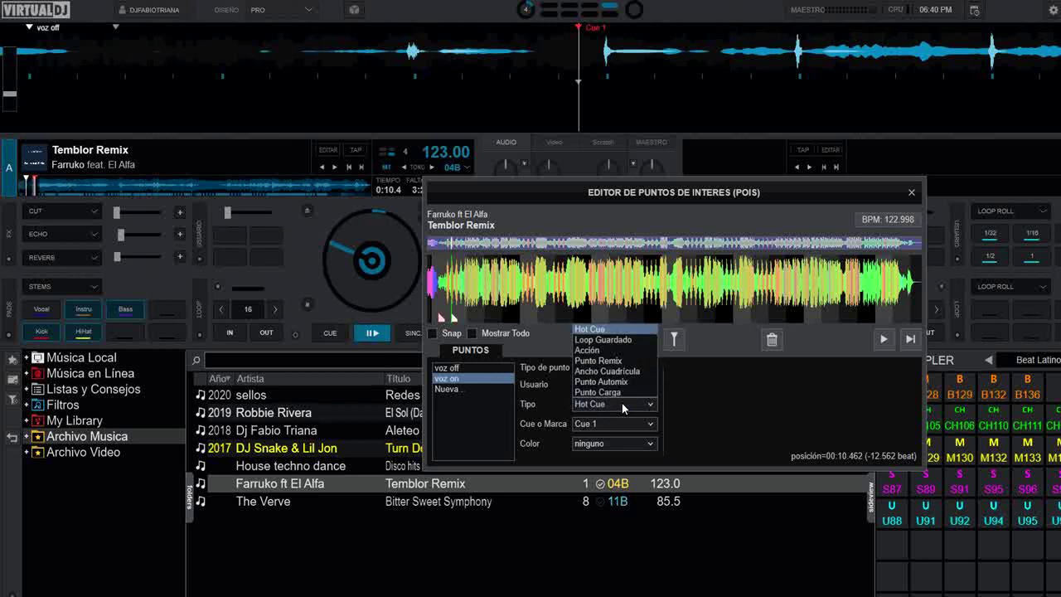
pyautogui.click(594, 350)
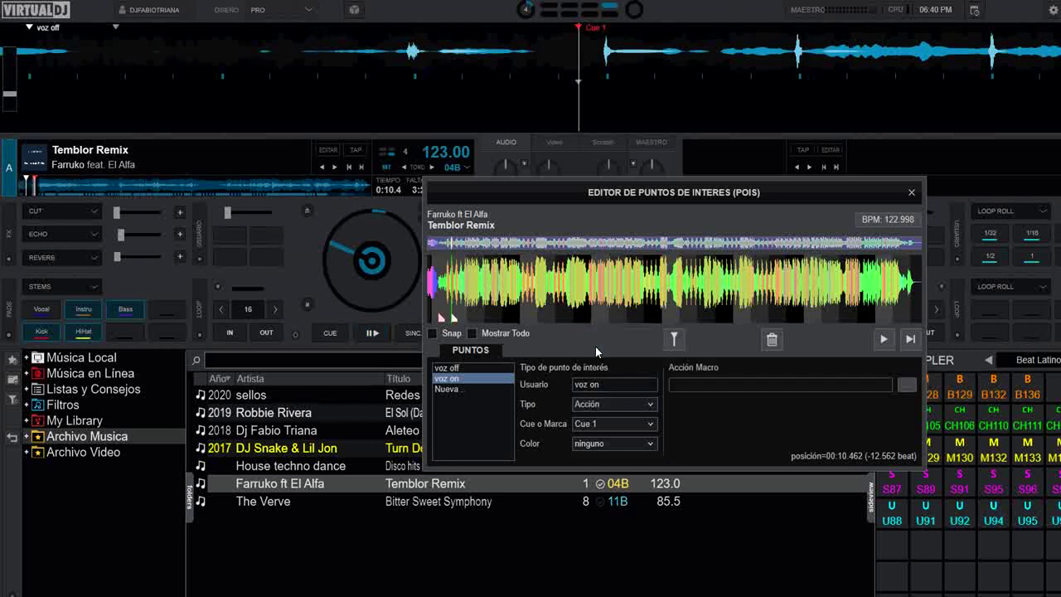
pyautogui.click(907, 385)
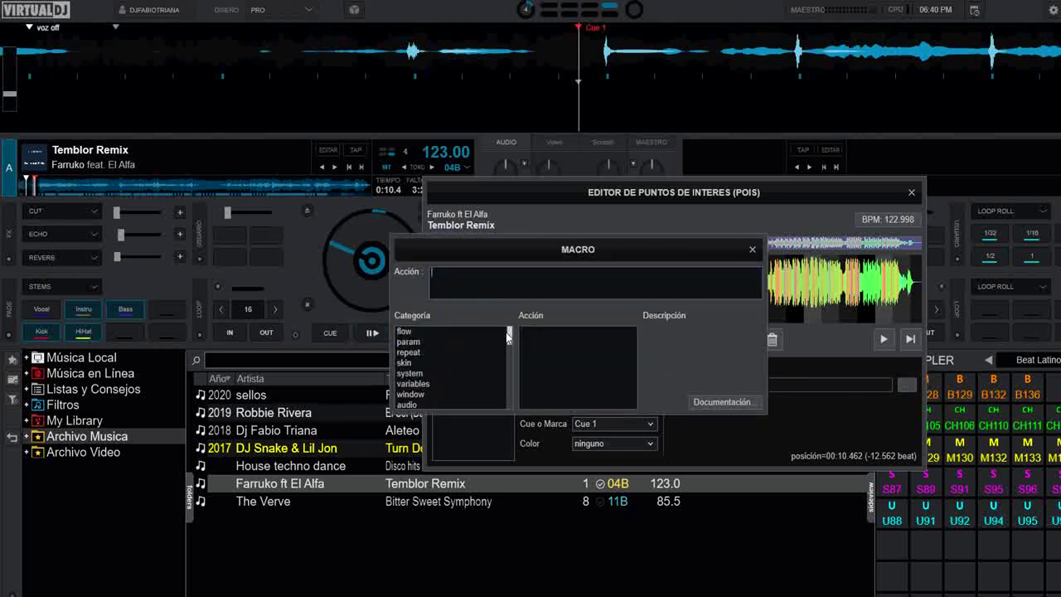
pyautogui.moveTo(510, 334); pyautogui.dragTo(511, 365)
pyautogui.click(423, 360)
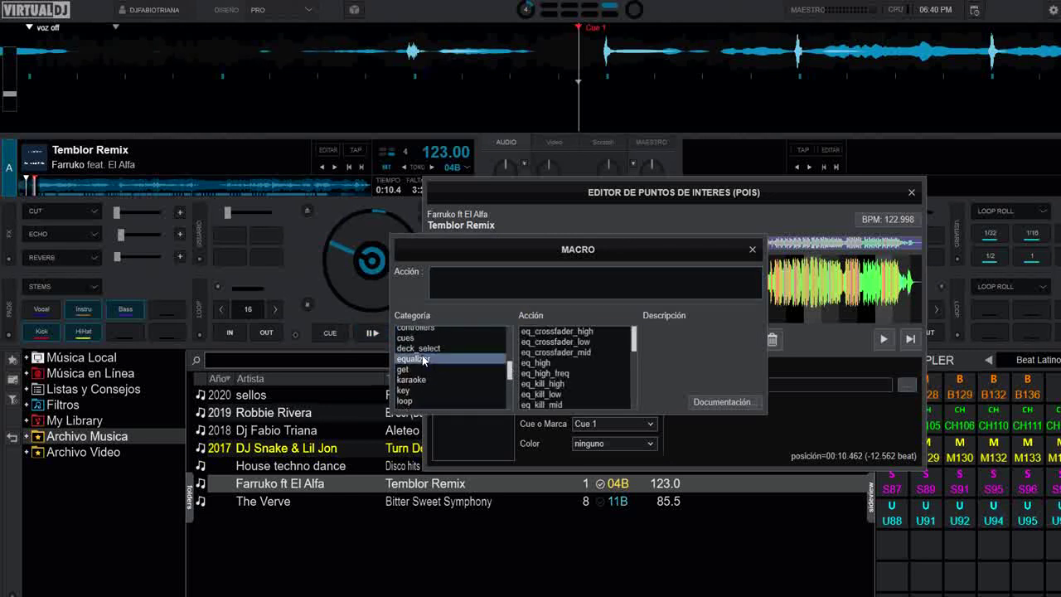
pyautogui.moveTo(635, 341); pyautogui.dragTo(637, 409)
pyautogui.click(541, 405)
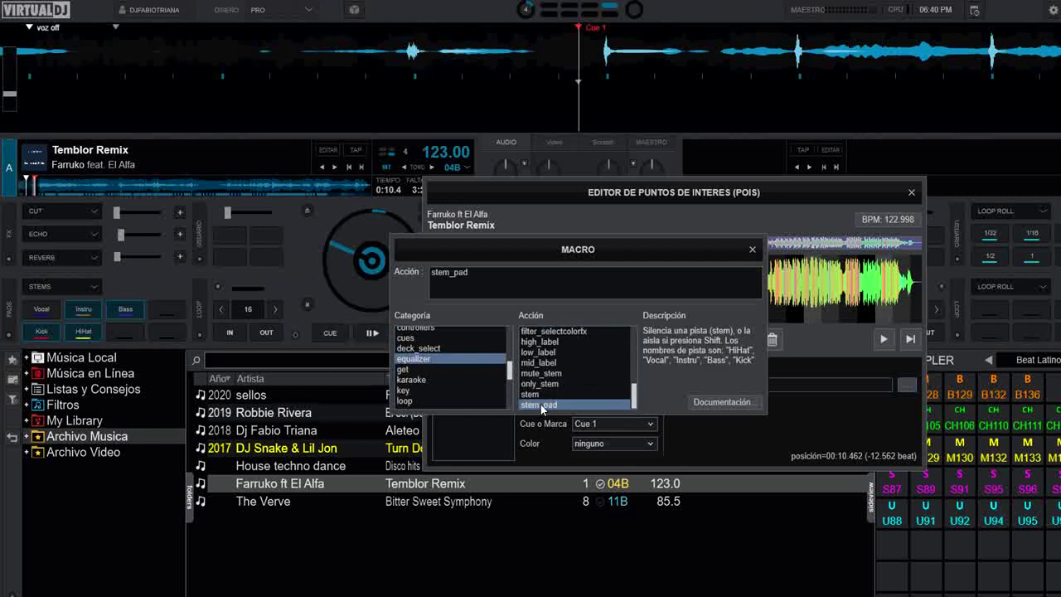
# Step: Complete the voz on macro as stem_pad "Vocal" and close the macro editor
pyautogui.click(486, 273)
pyautogui.write("'Vocal")
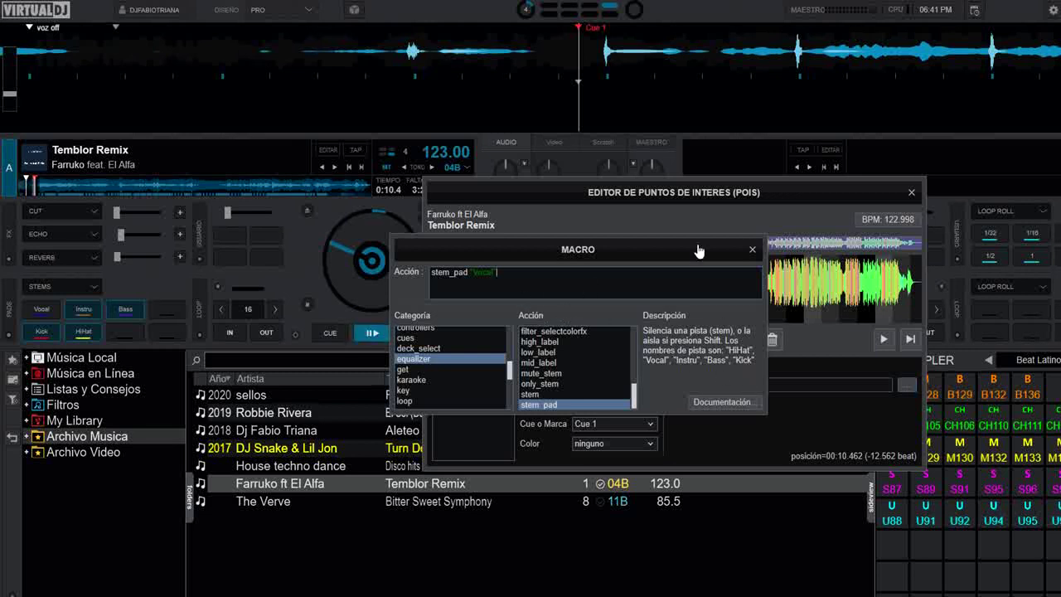
pyautogui.click(754, 249)
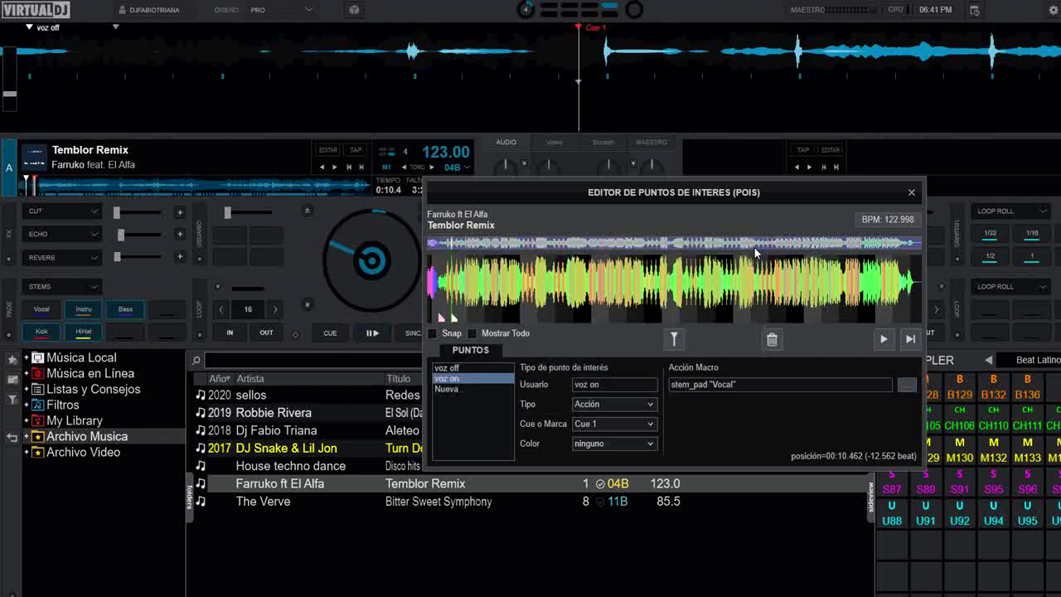
# Step: Set the voz on point's Cue o Marca option to Solo Marcar and close the points of interest editor
pyautogui.click(650, 424)
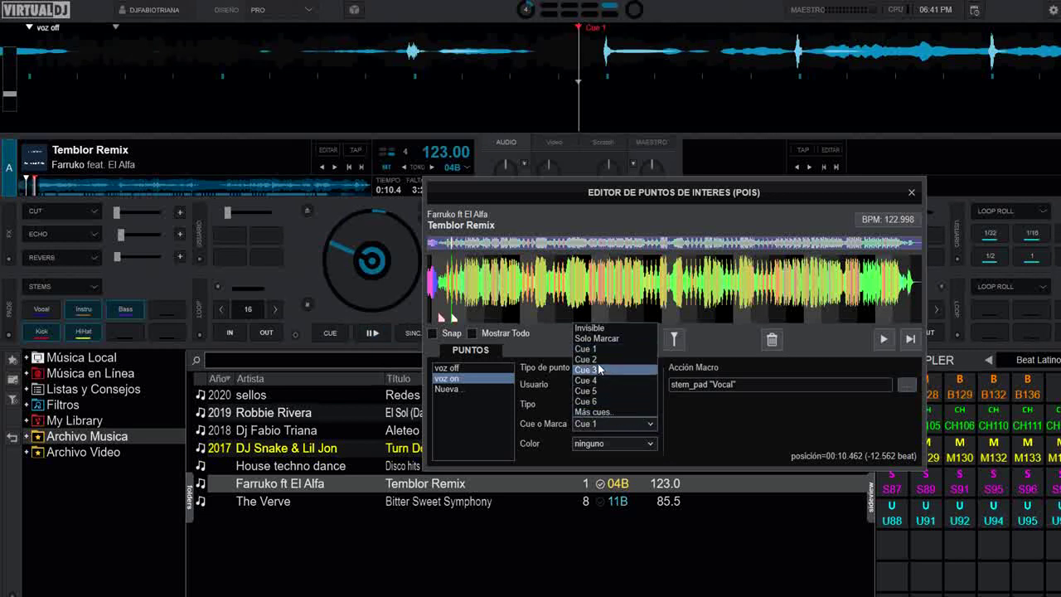
pyautogui.click(609, 339)
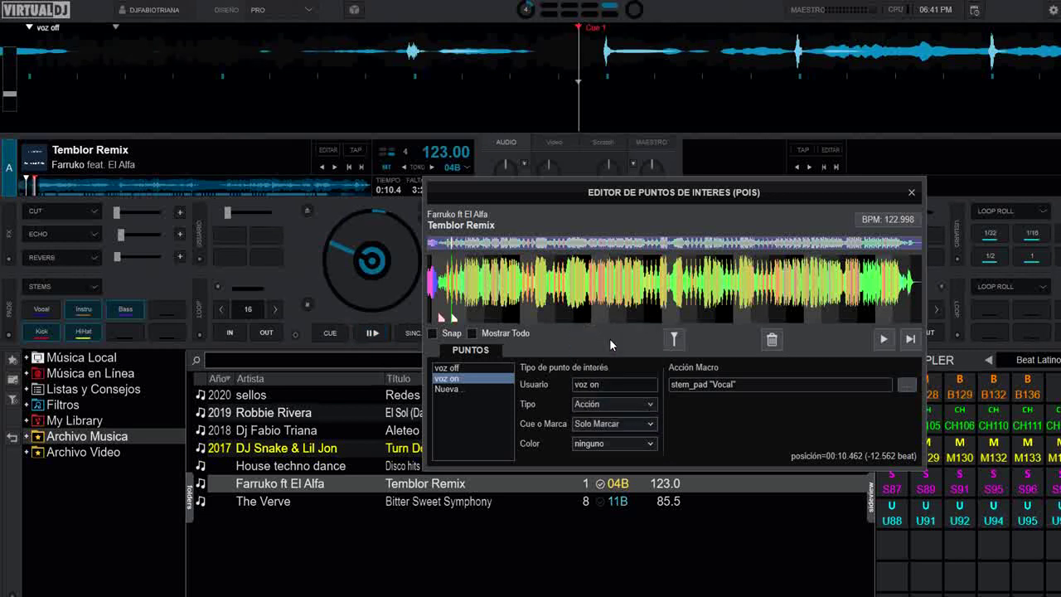
pyautogui.click(910, 195)
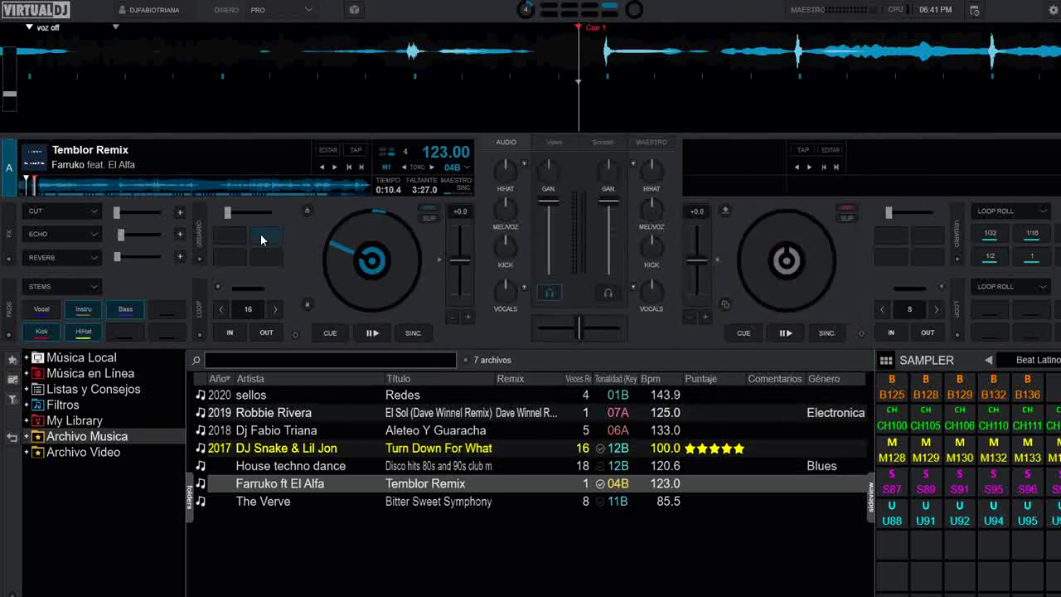
# Step: Rewind Temblor Remix to before the voz off marker, play through the voz off and voz on markers to test both, and return to the cue
pyautogui.click(316, 334)
pyautogui.click(317, 334)
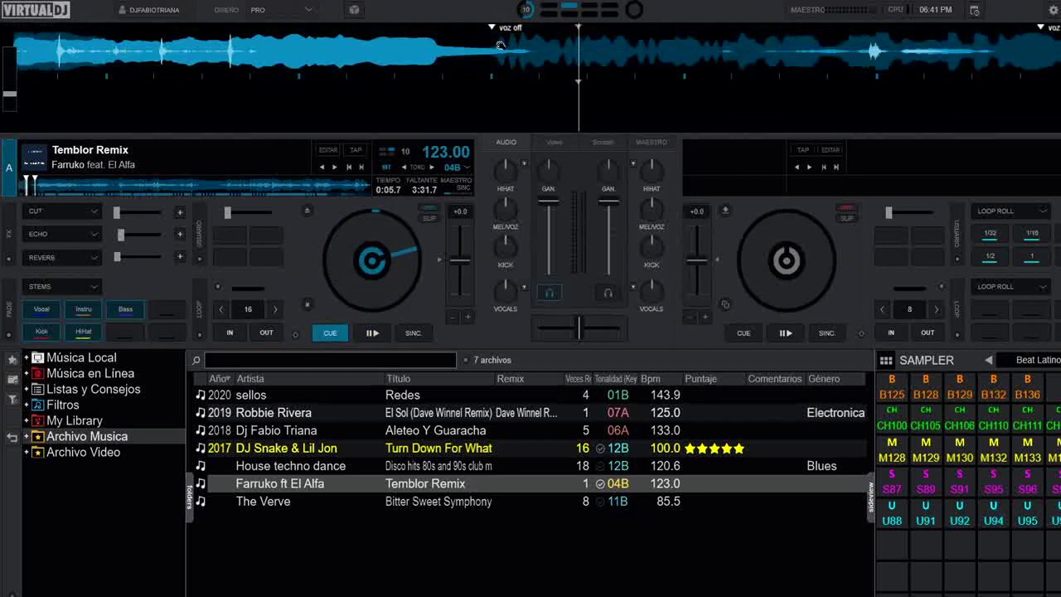
pyautogui.moveTo(500, 44); pyautogui.dragTo(794, 41)
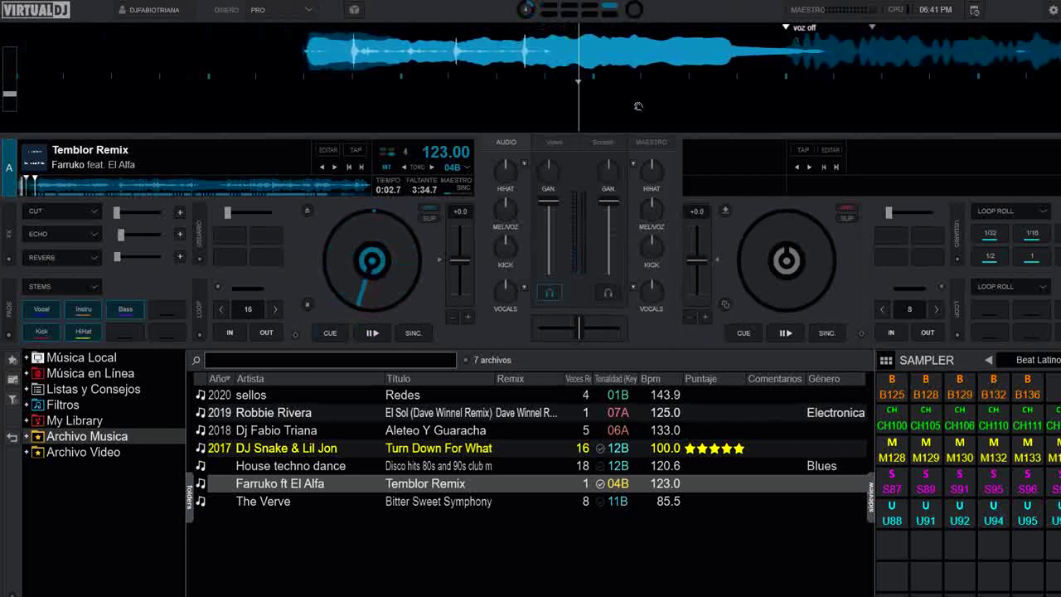
pyautogui.click(377, 334)
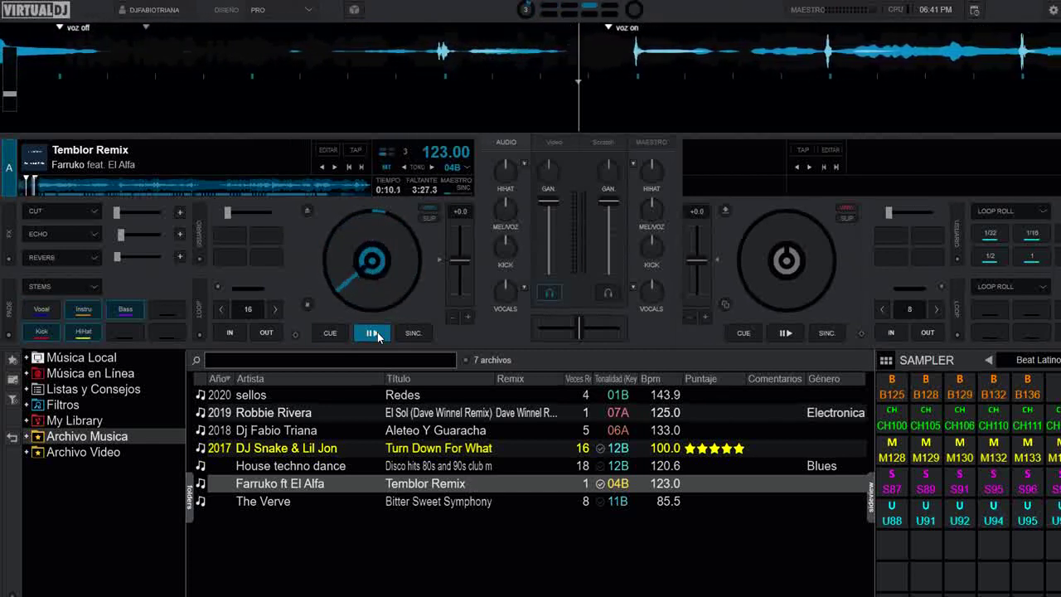
pyautogui.click(330, 333)
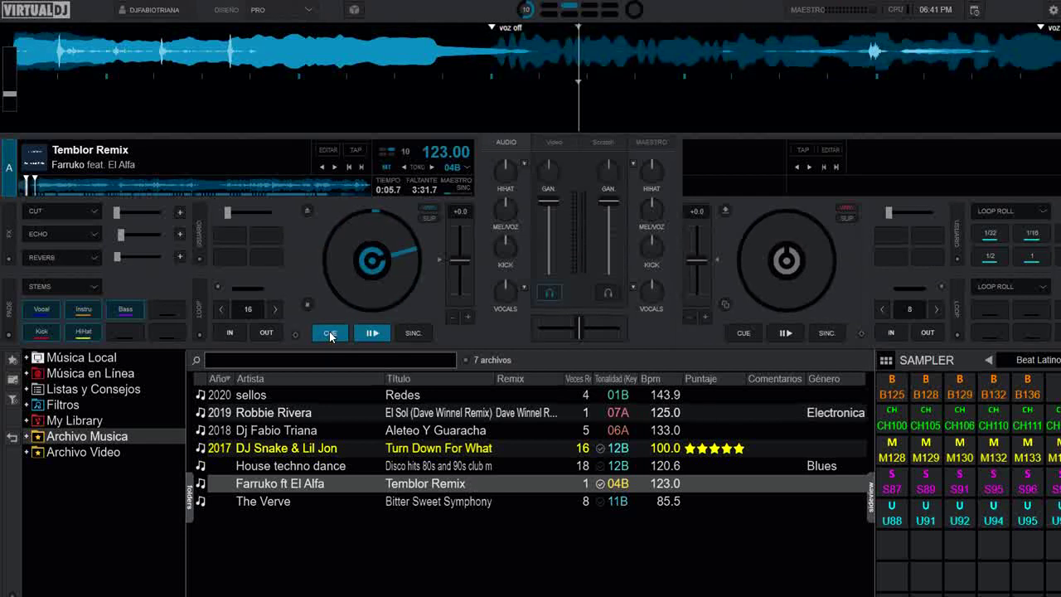